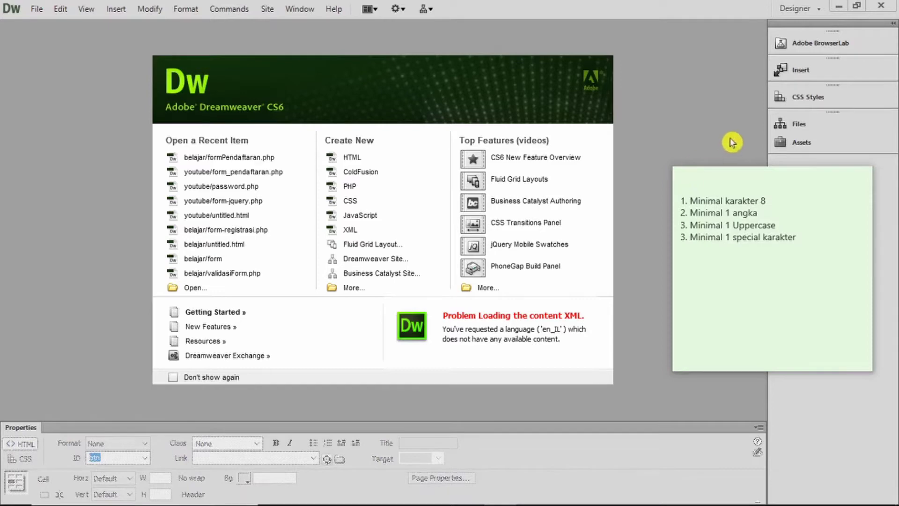
Expand the Files panel to list the Belajar Website site files
left_click(791, 126)
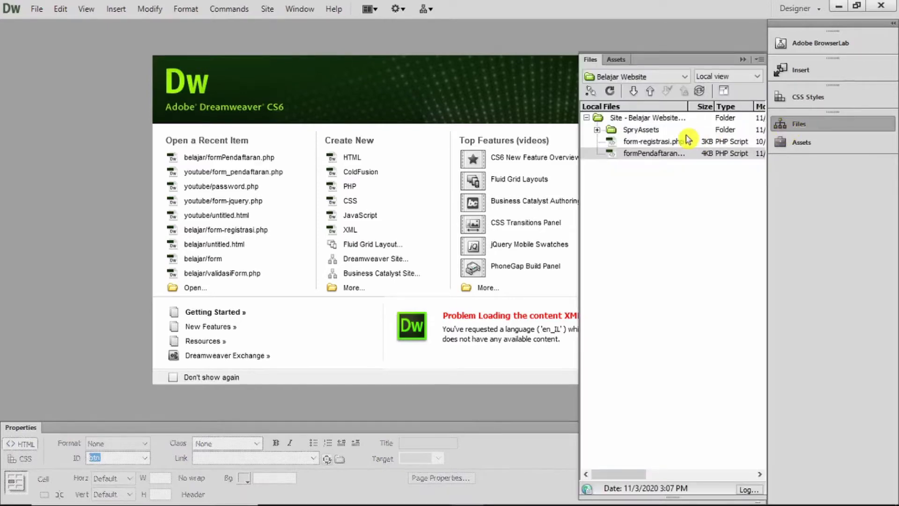
Open formPendaftaran.php in Design view and place the caret in the Simpan Data row
left_click(651, 155)
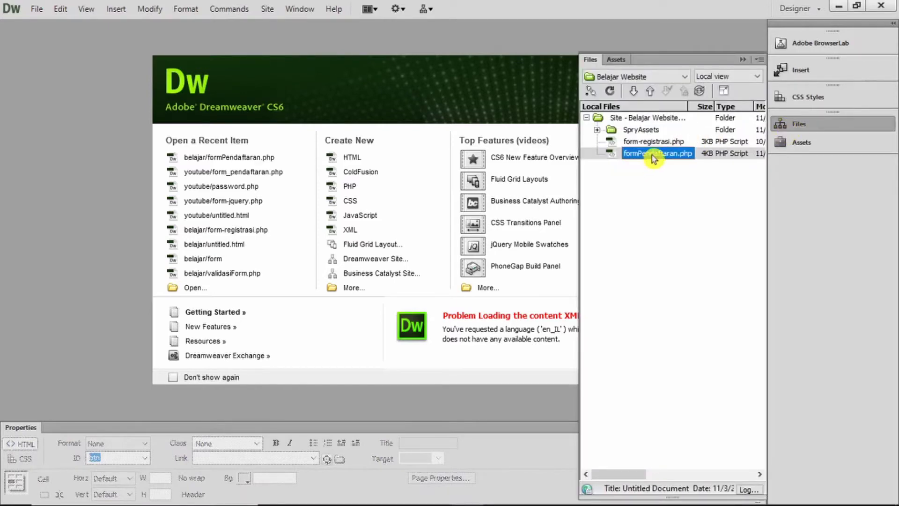
double_click(653, 154)
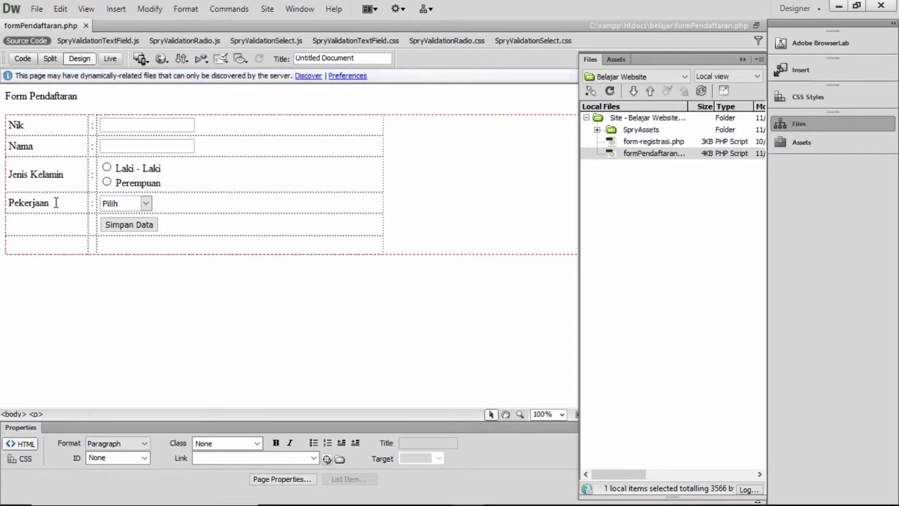
left_click(183, 228)
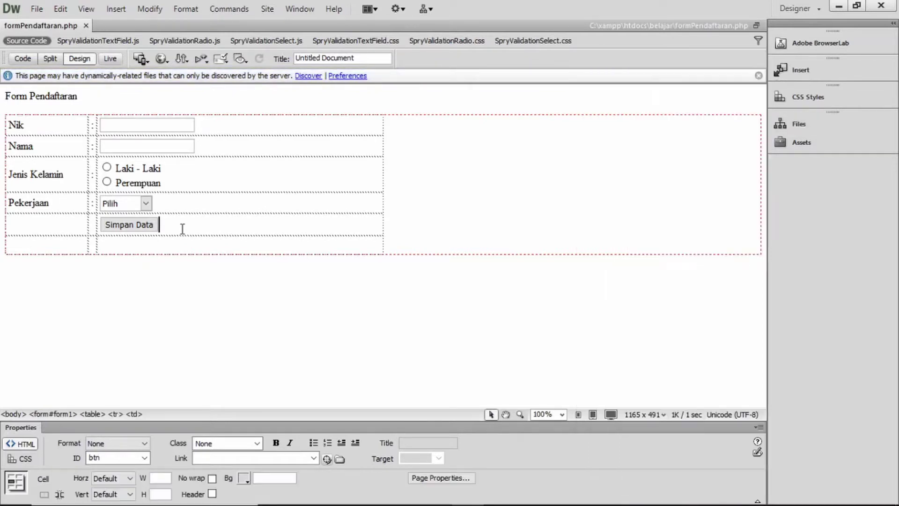
Insert two table rows above the Simpan Data row
right_click(187, 226)
mouse_move(224, 169)
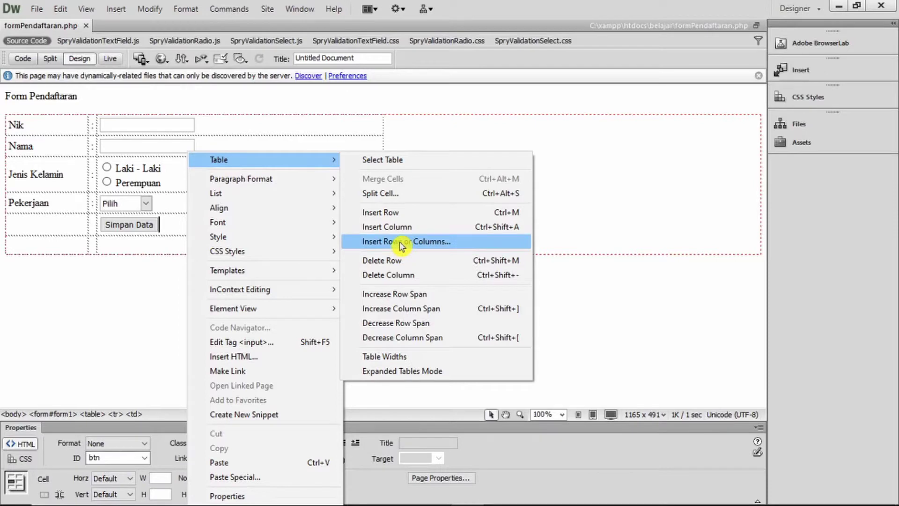
left_click(401, 242)
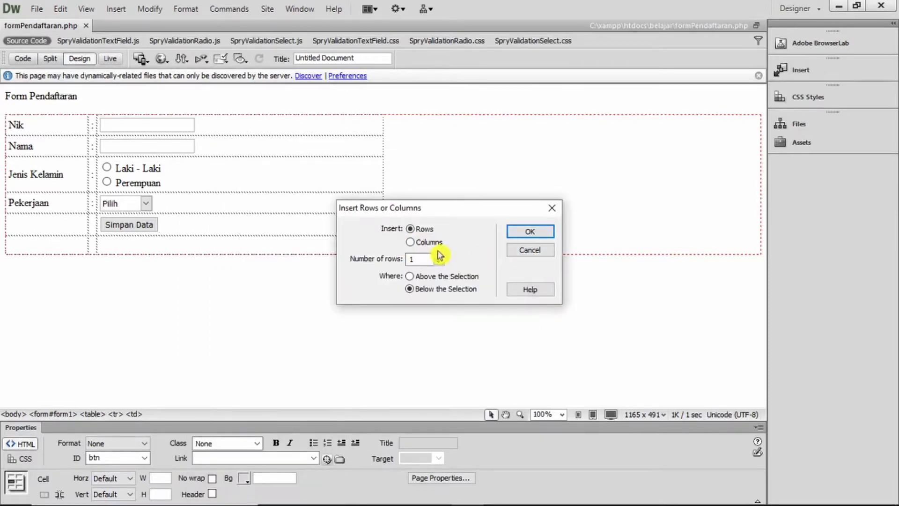
left_click(440, 277)
left_click(438, 256)
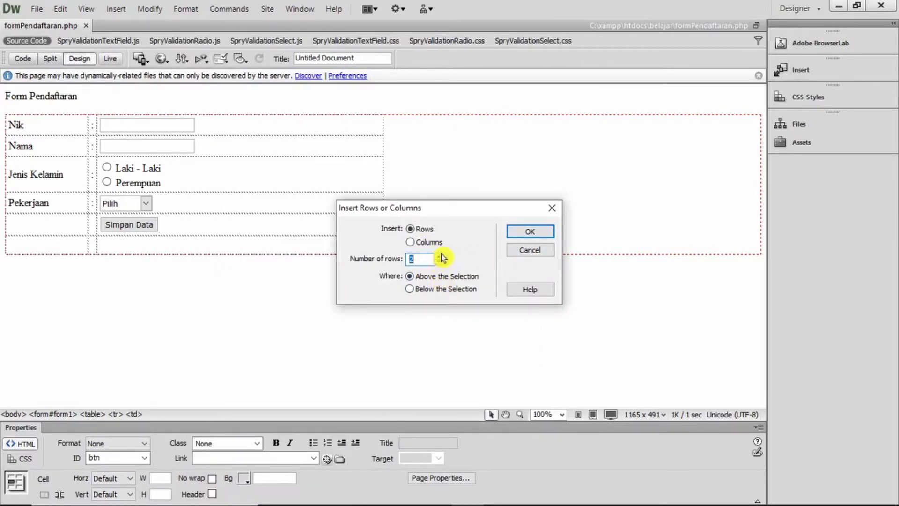
left_click(531, 233)
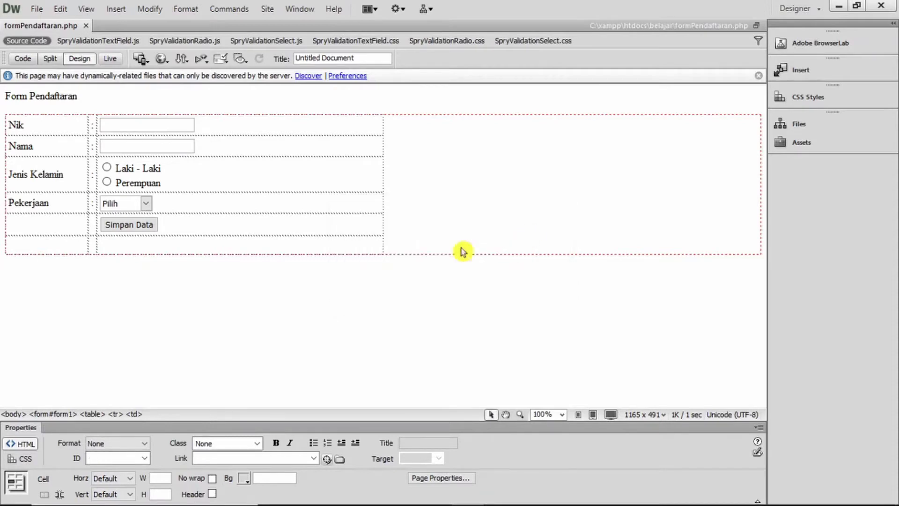
Label the new rows 'Password' and 'Ulangi Password'
left_click(44, 223)
type("Pass")
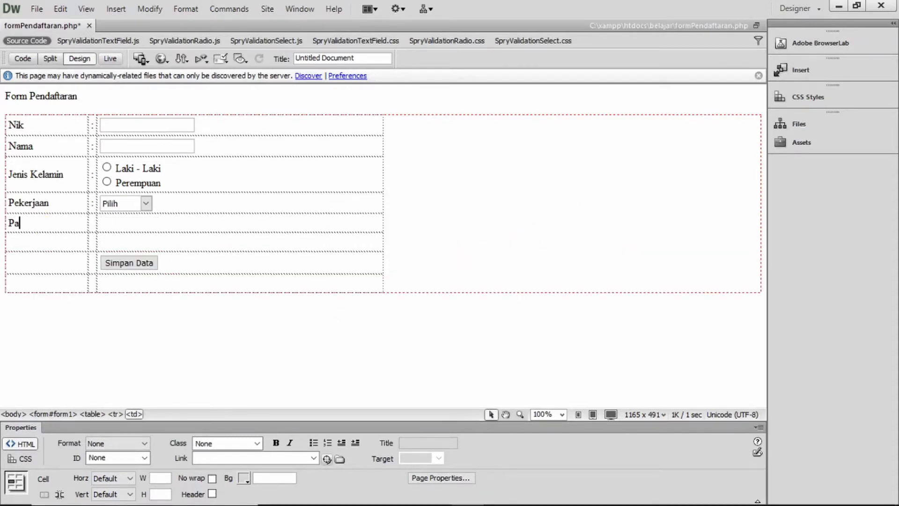
type("word")
key("Down")
type("Ulangi ")
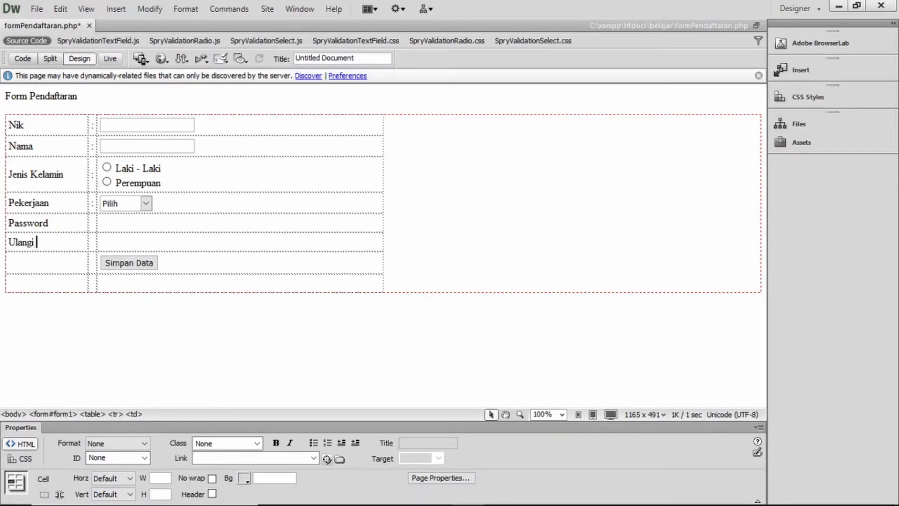
type("Password")
left_click(92, 223)
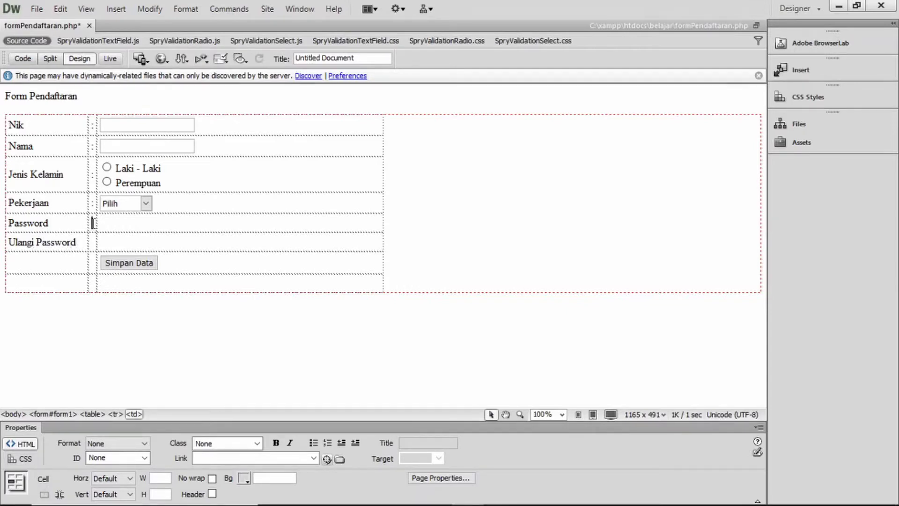
left_click(125, 246)
Insert a Spry Validation Password field with ID pwd into the Password value cell
left_click(111, 226)
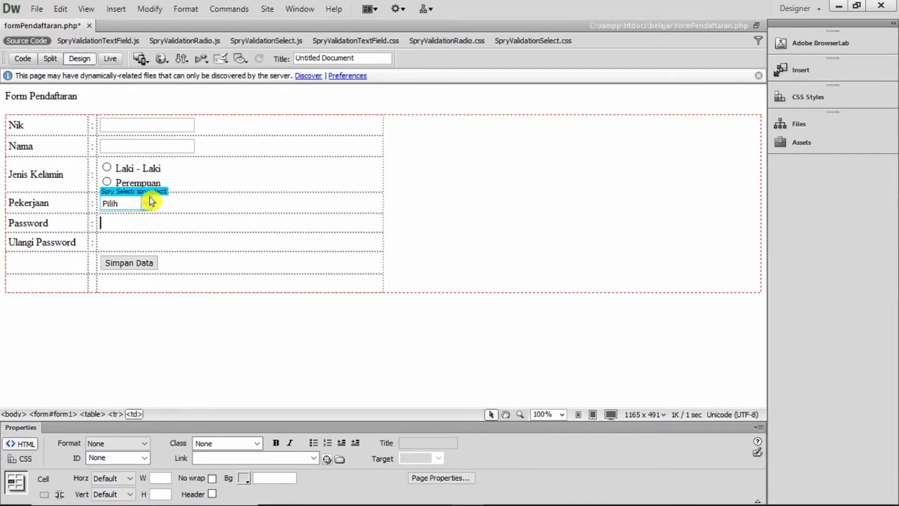
left_click(116, 14)
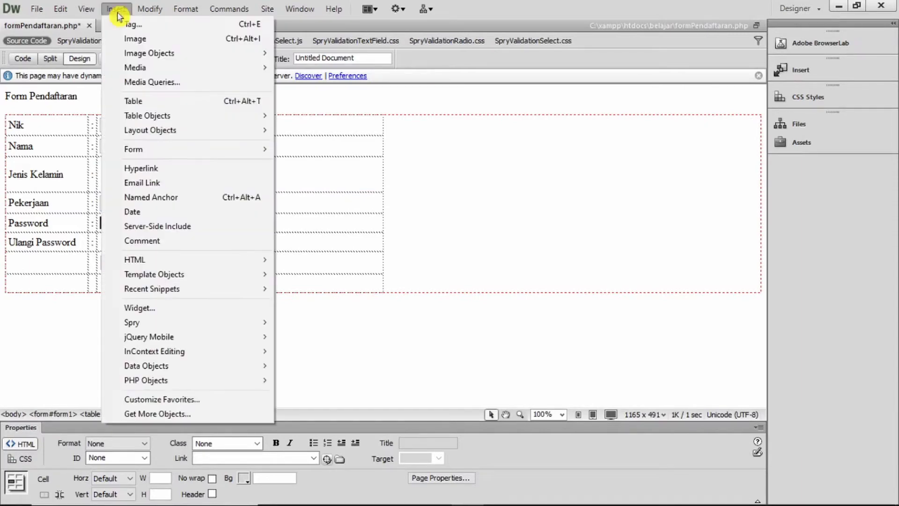
mouse_move(187, 152)
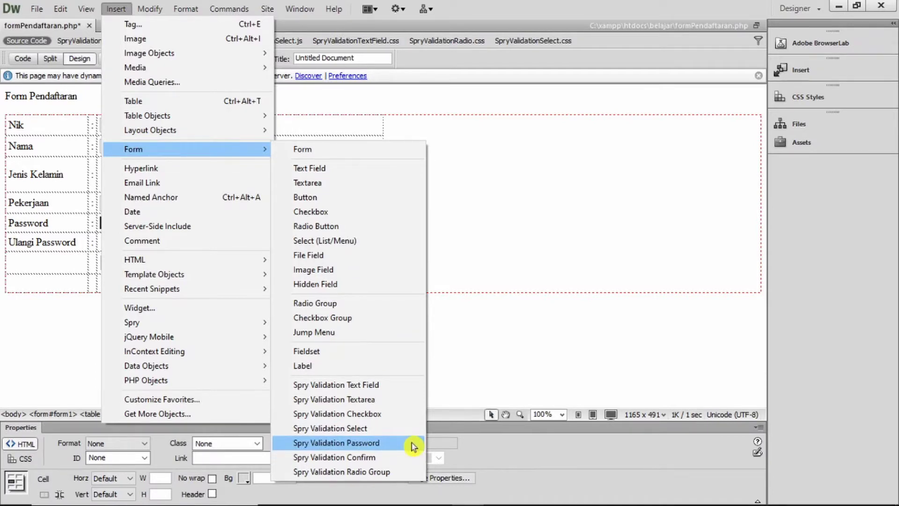
left_click(809, 70)
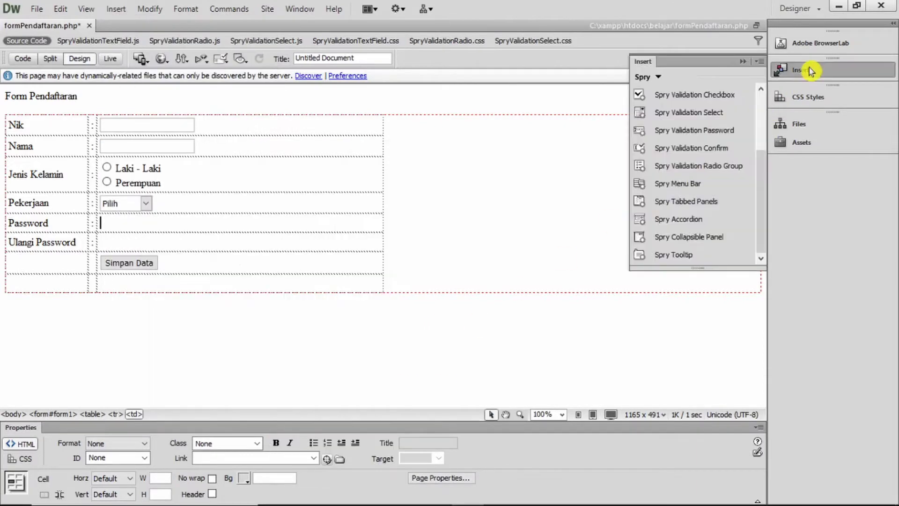
left_click(665, 76)
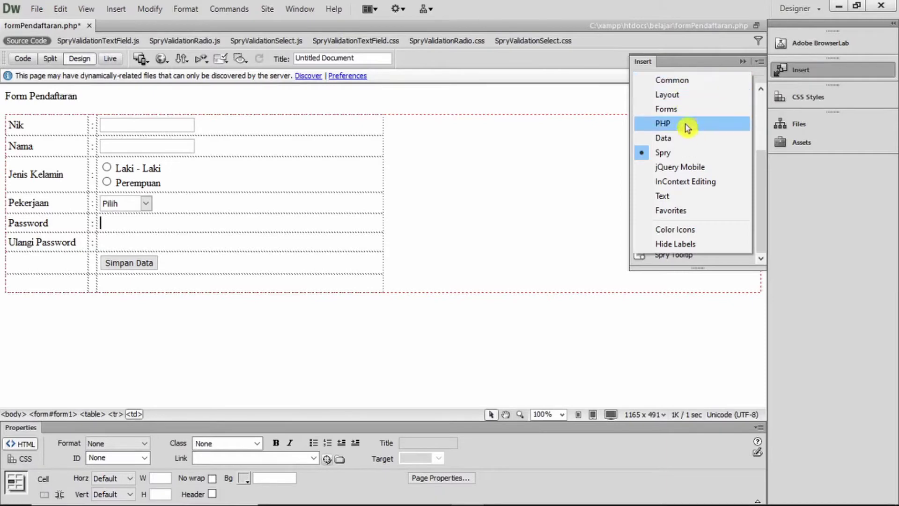
left_click(718, 152)
scroll(763, 180, "down", 1)
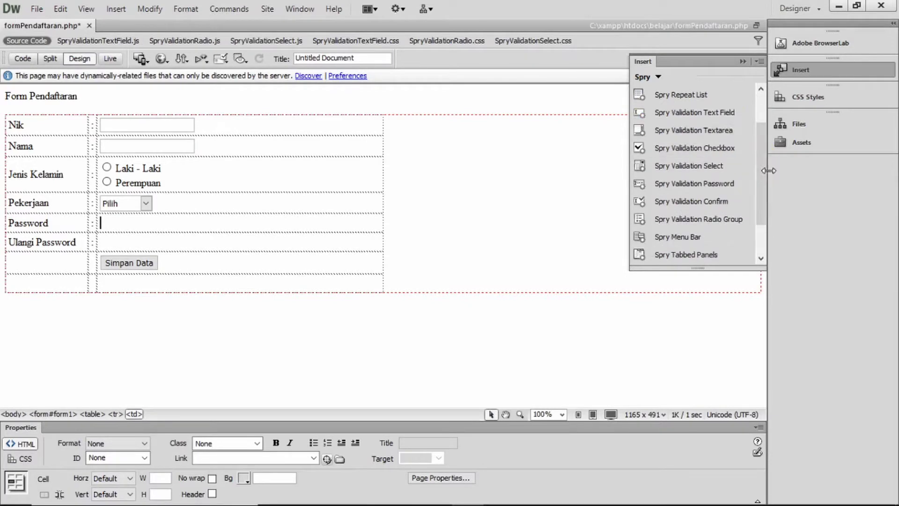
left_click(747, 189)
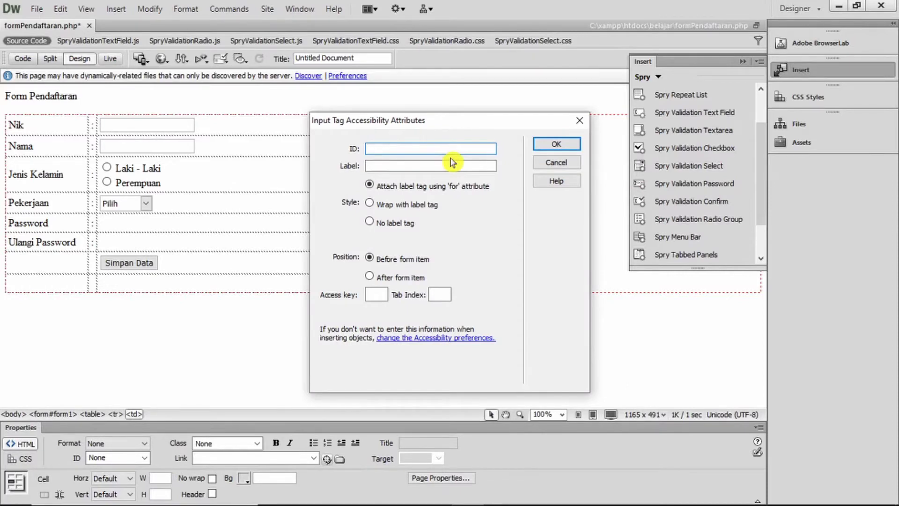
type("pwd")
left_click(561, 146)
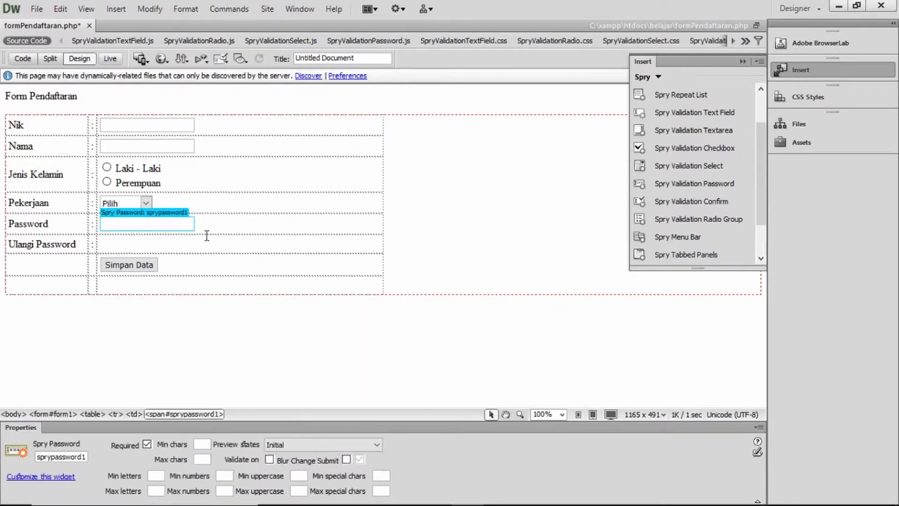
left_click(206, 220)
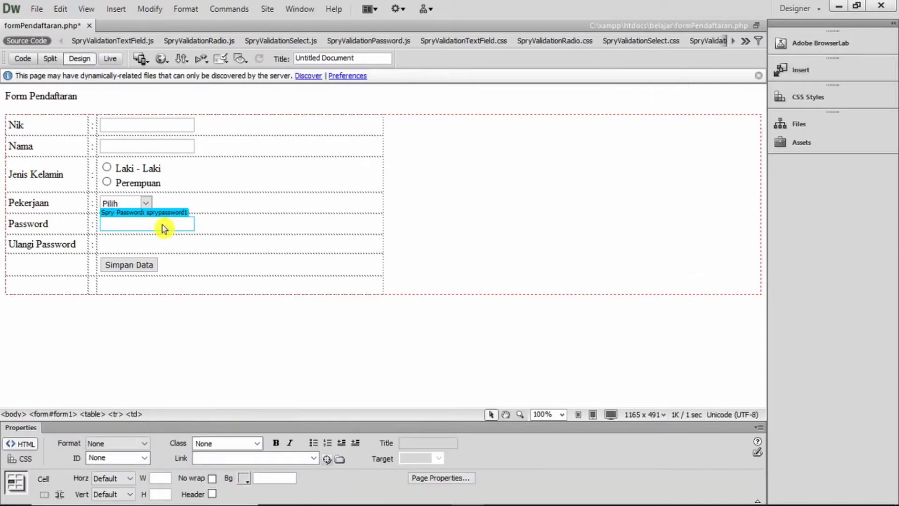
left_click(163, 229)
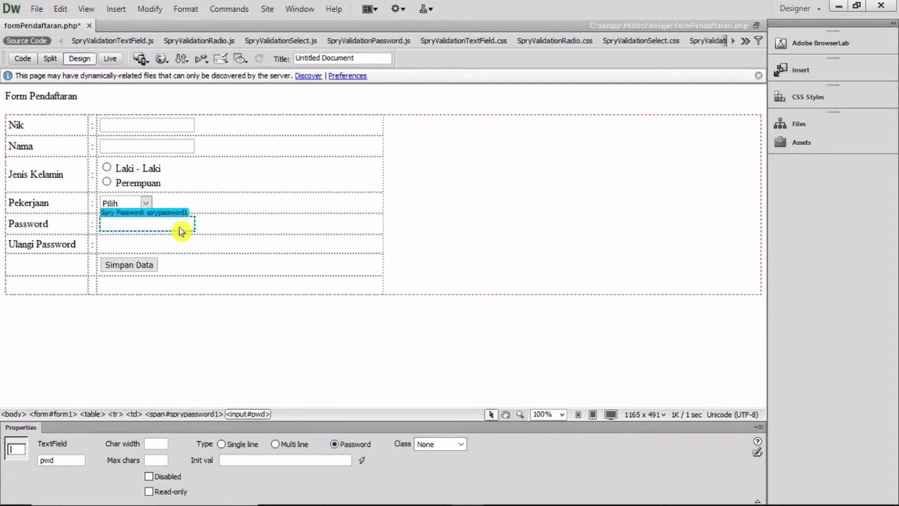
left_click(204, 221)
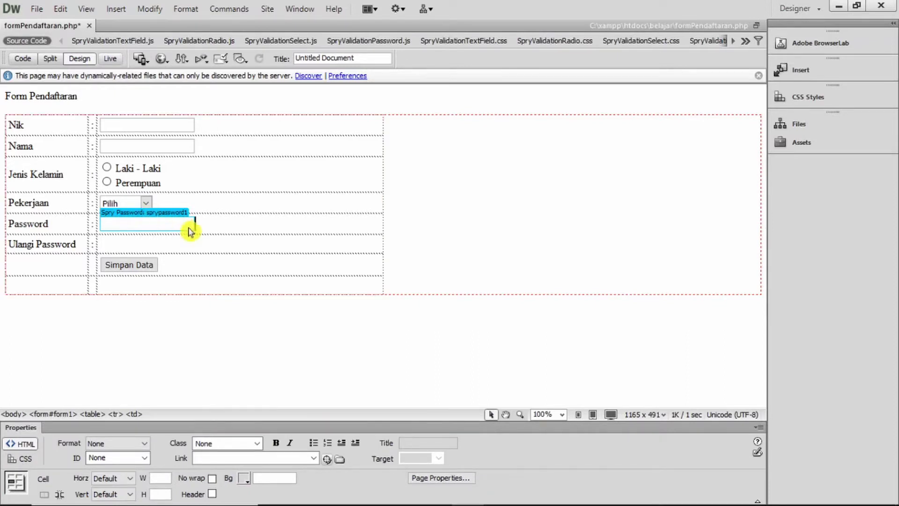
left_click(166, 215)
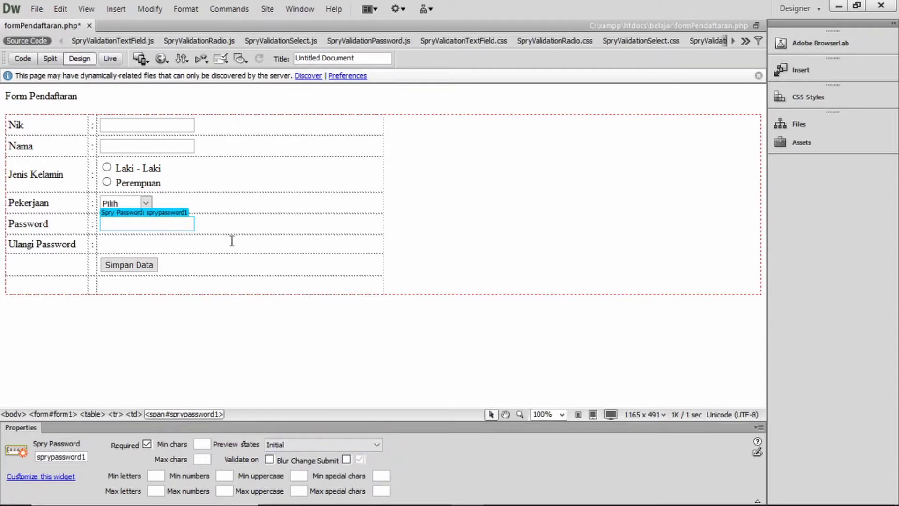
Preview the password widget's Required and Valid states
left_click(158, 231)
left_click(377, 445)
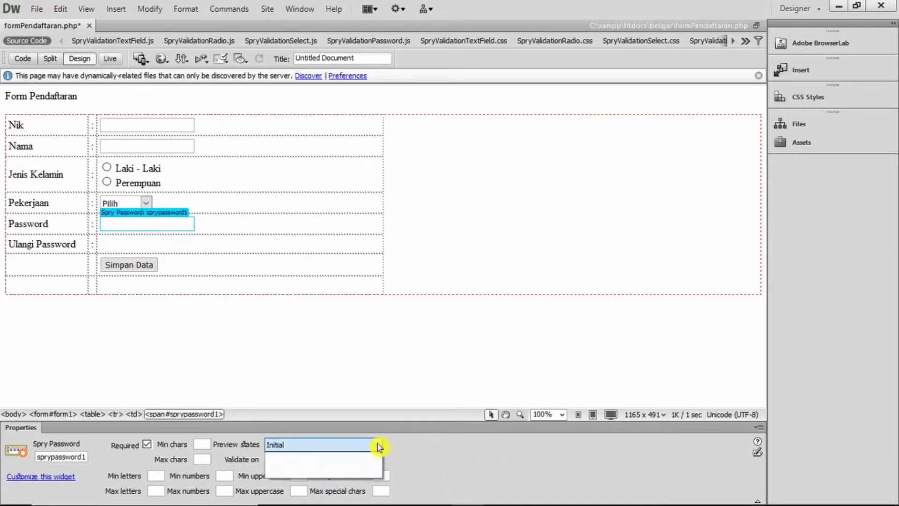
left_click(364, 465)
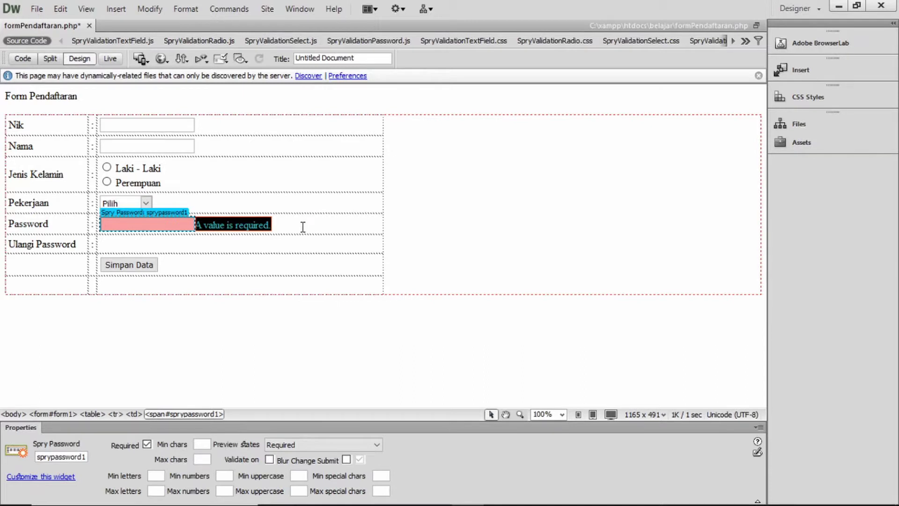
left_click(141, 210)
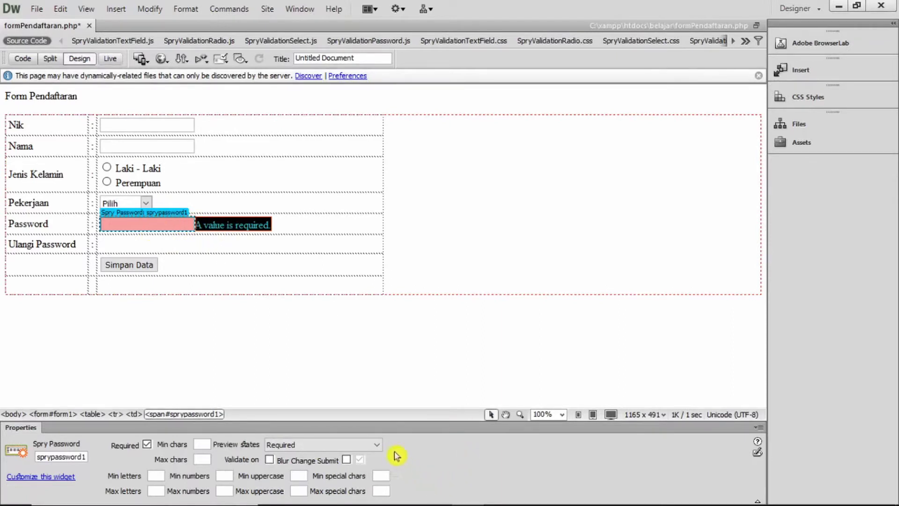
left_click(381, 445)
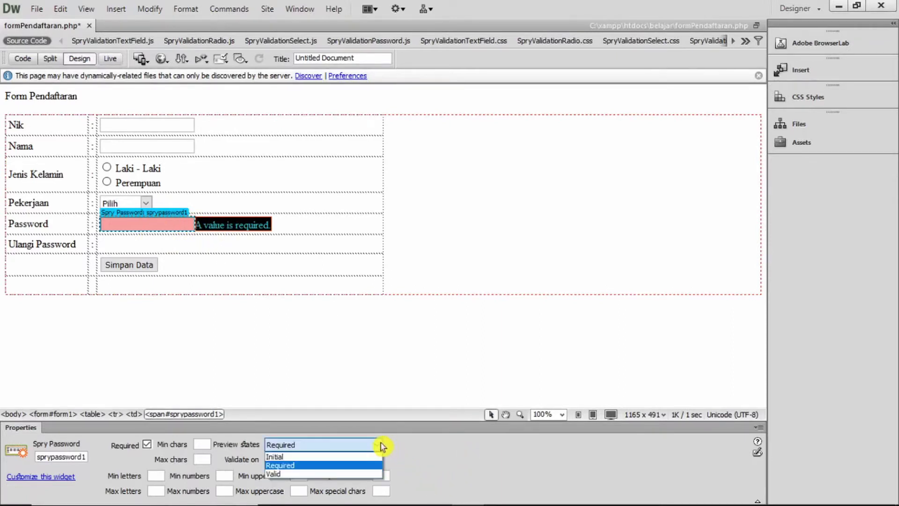
left_click(375, 475)
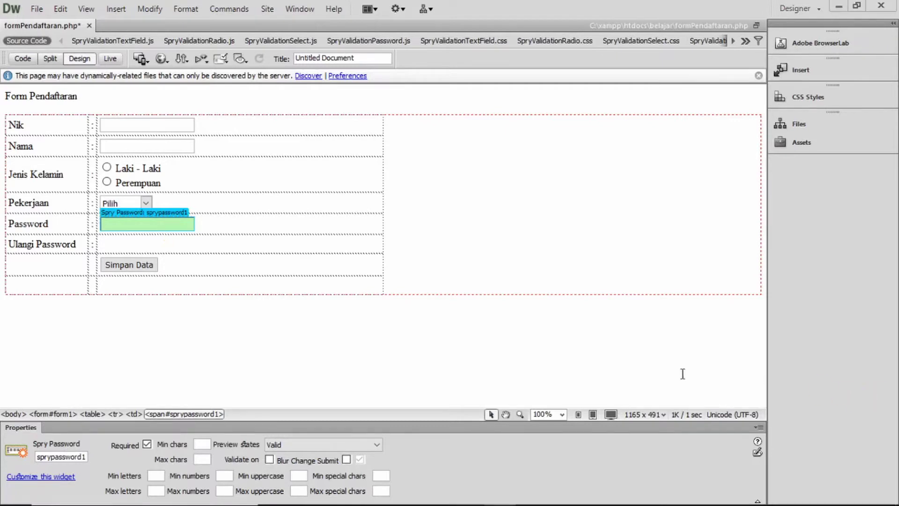
left_click(567, 299)
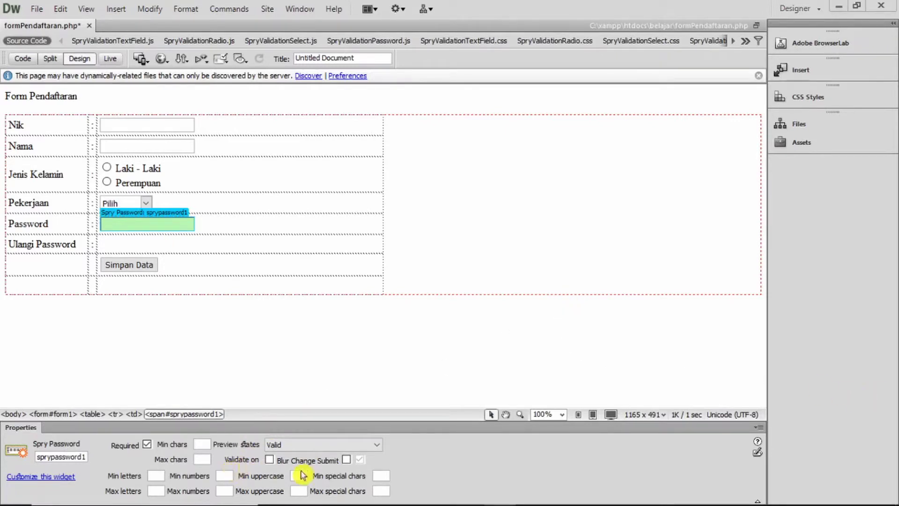
Make the password validate on both Blur and Submit
left_click(270, 459)
left_click(347, 460)
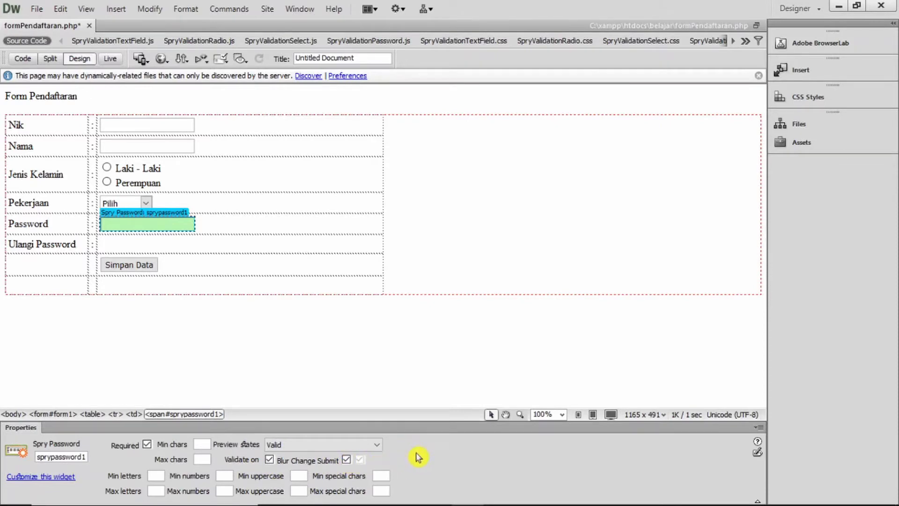
left_click(164, 235)
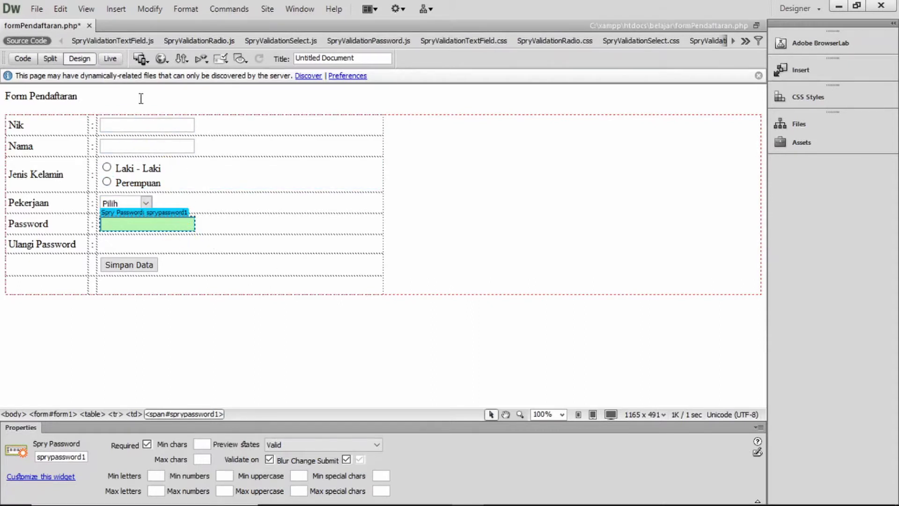
Save formPendaftaran.php and switch to Live view
left_click(34, 10)
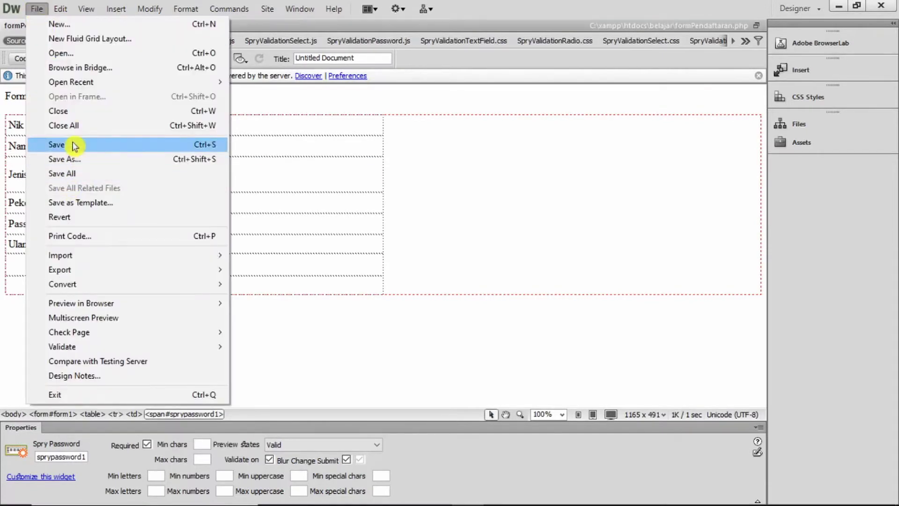
left_click(72, 147)
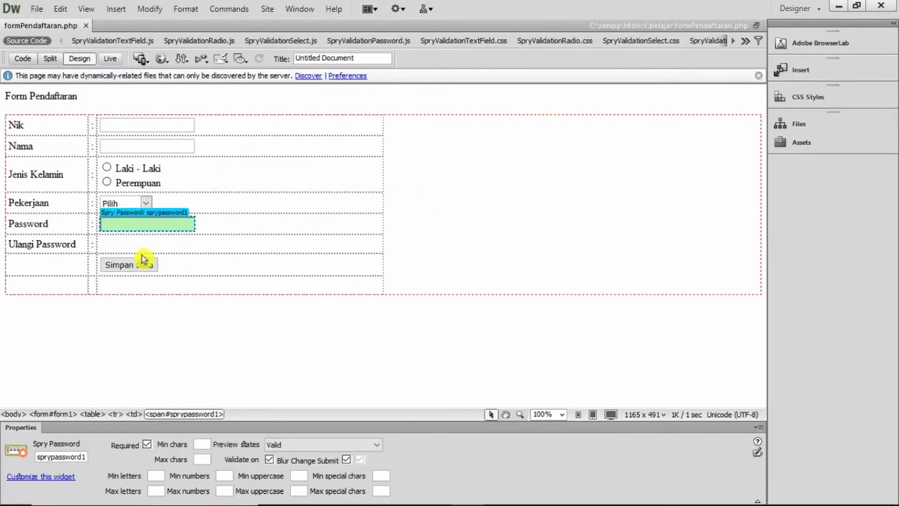
left_click(111, 58)
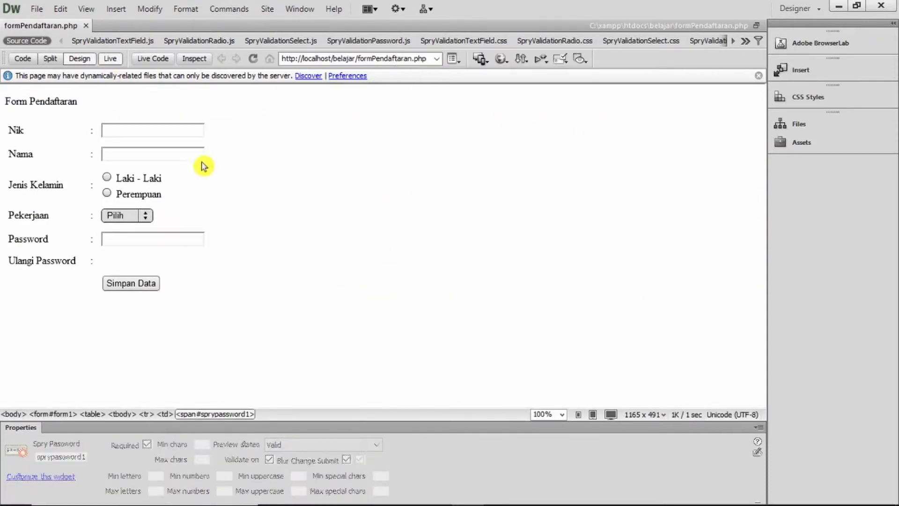
Leave Nik and Password empty and submit to trigger their required errors
left_click(154, 130)
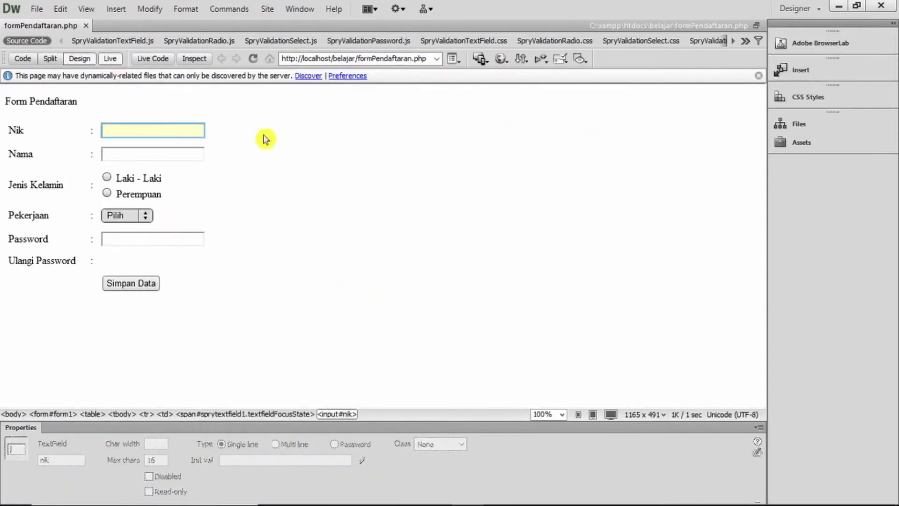
left_click(370, 209)
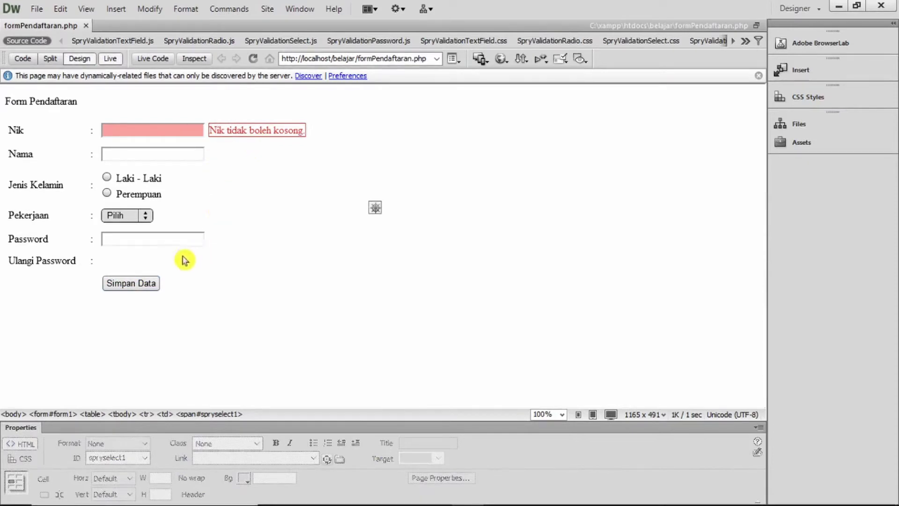
left_click(170, 241)
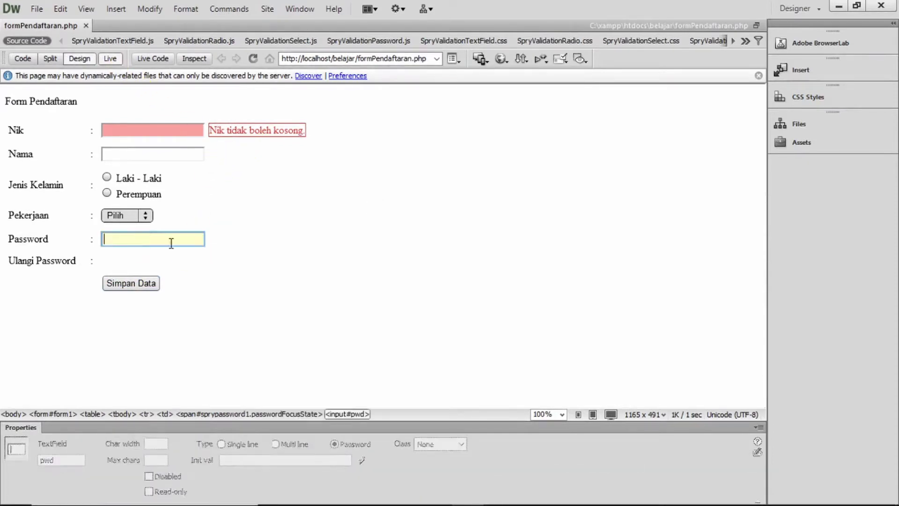
left_click(249, 237)
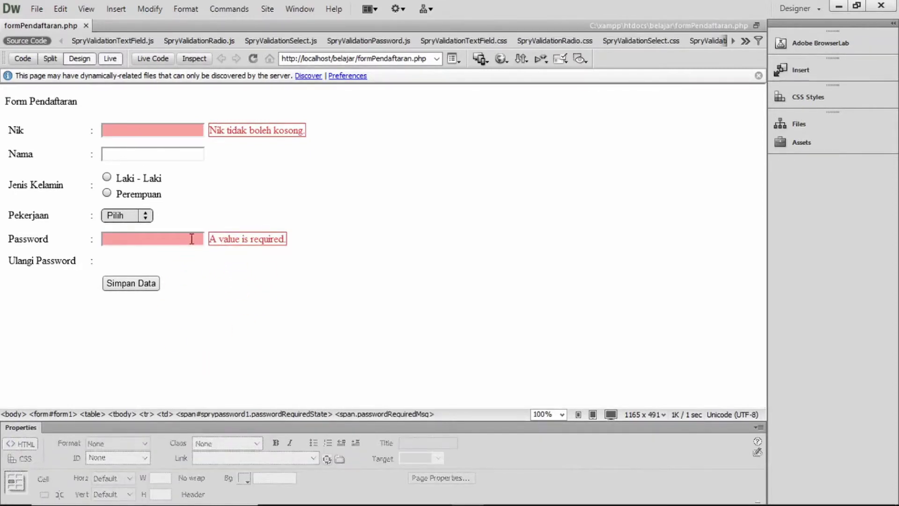
left_click(146, 282)
left_click(208, 235)
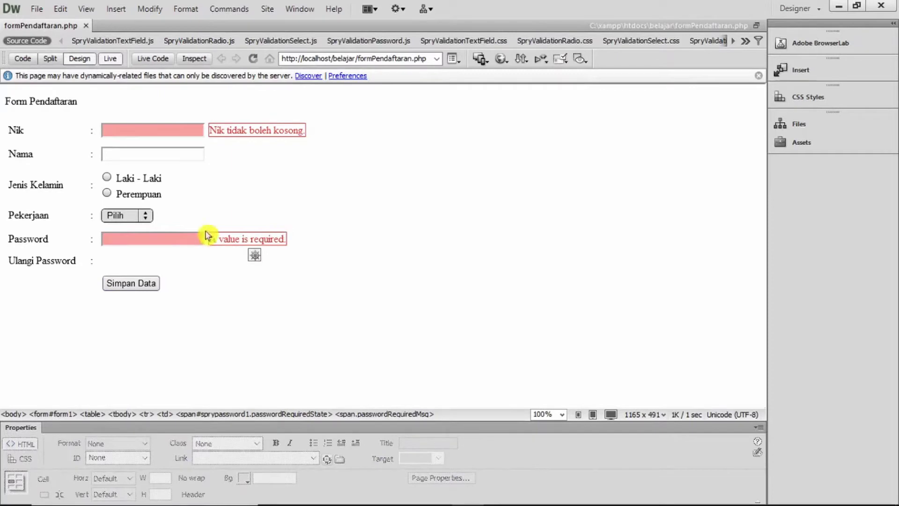
Enter 12 in Nik and submit to check the 'Nik kurang dari 16 digit.' message
left_click(177, 130)
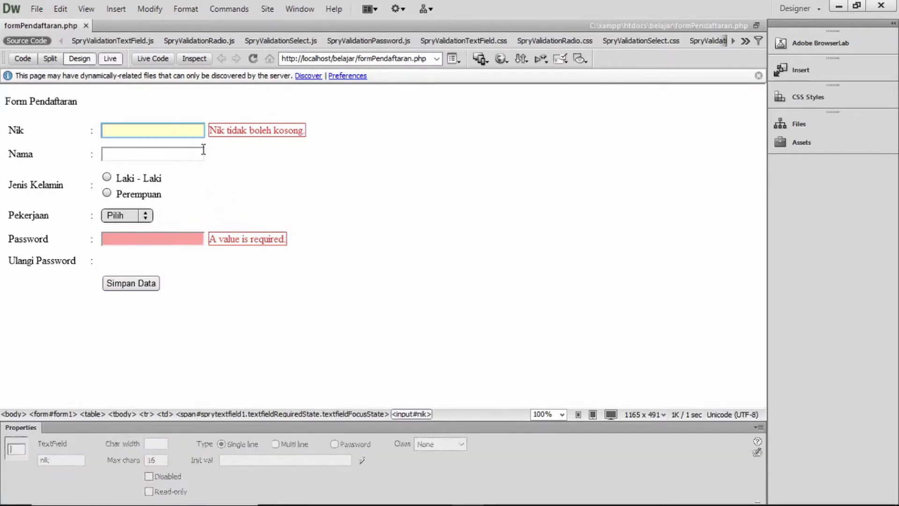
type("12")
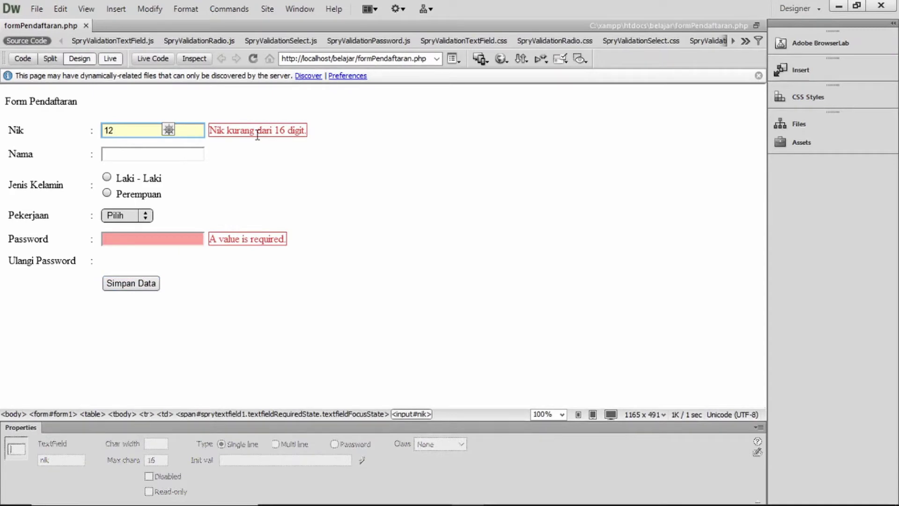
left_click(127, 284)
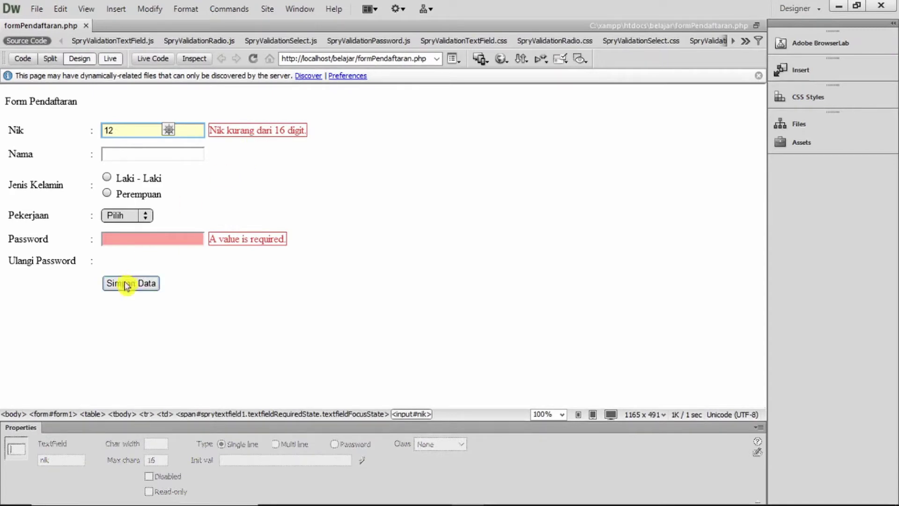
Exit Live view and select the sprypassword1 Spry Password widget
left_click(123, 59)
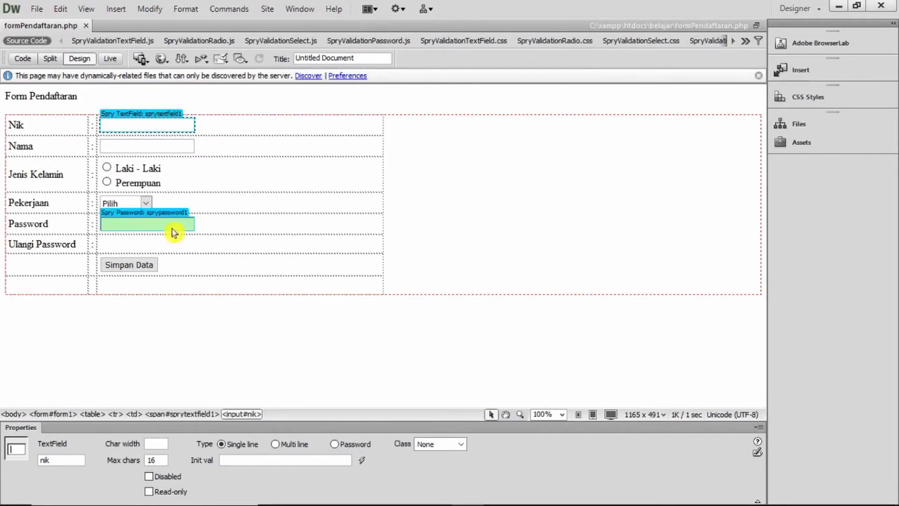
left_click(135, 215)
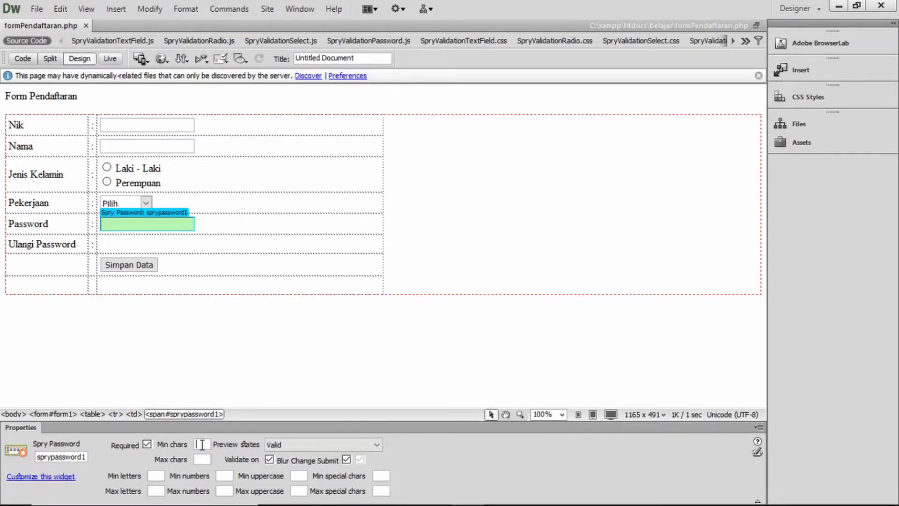
Set the password minimum to 8 characters and preview Min. # of Chars Not Met
type("8")
key("Return")
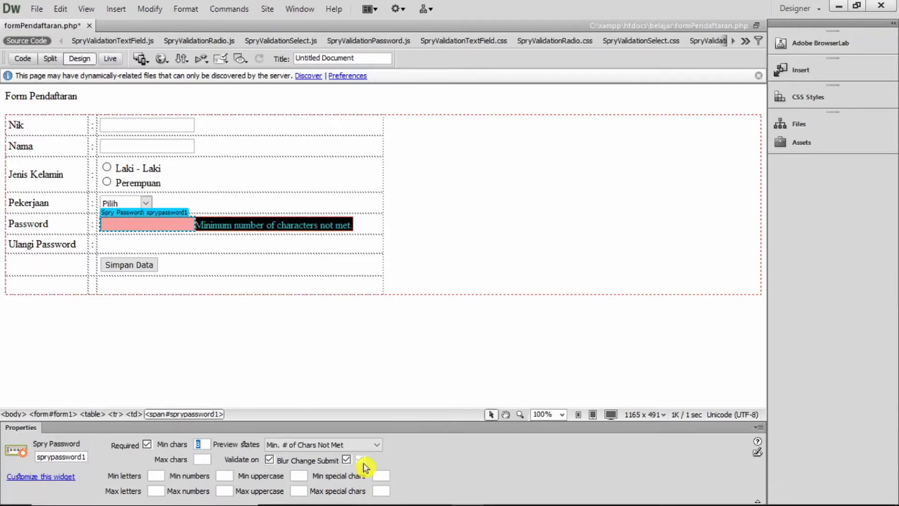
left_click(373, 448)
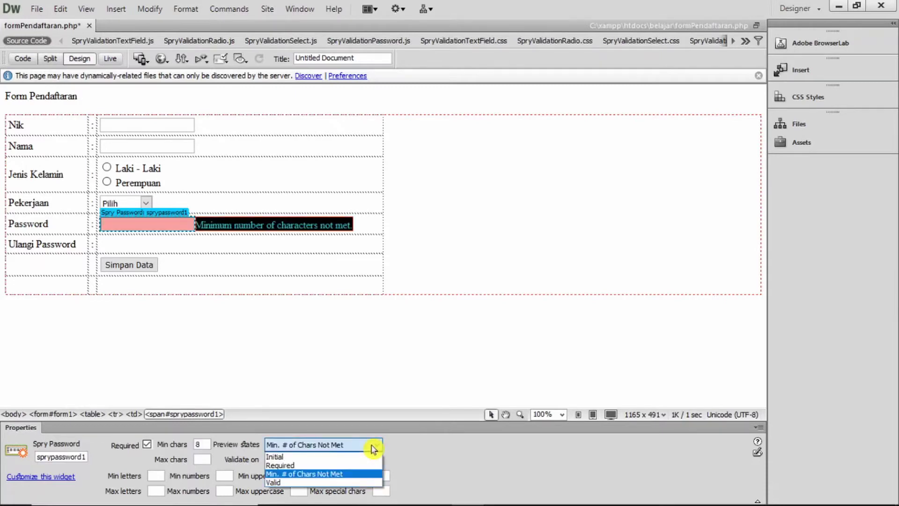
left_click(373, 478)
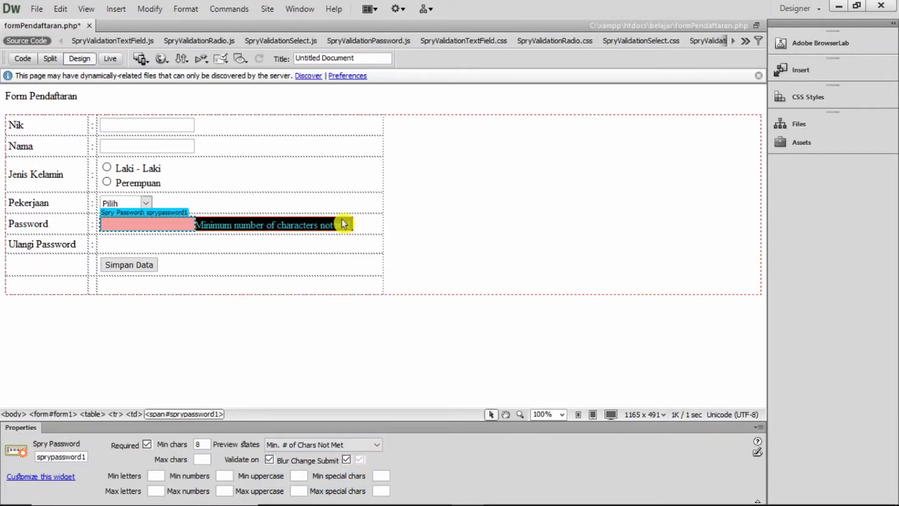
Replace the too-few-characters message with 'Minimal 8 digit.' and save the page
left_click(199, 225)
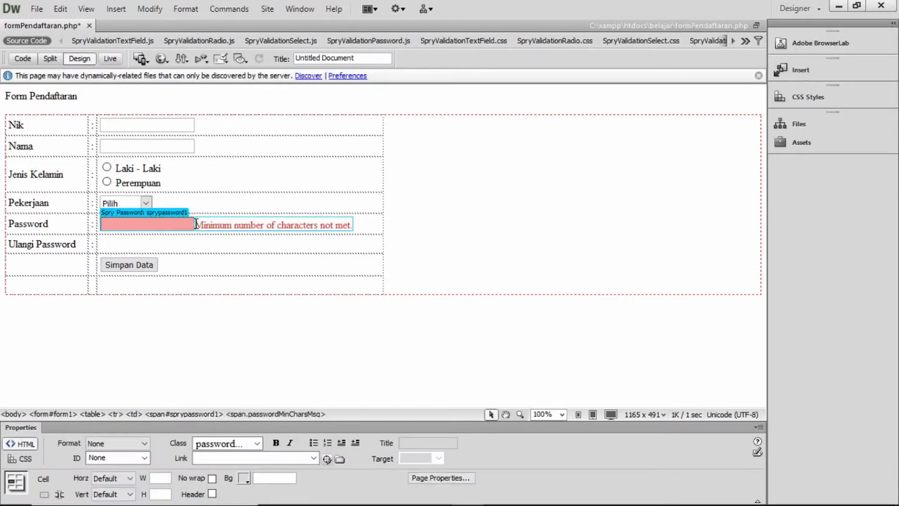
left_click_drag(196, 224, 359, 225)
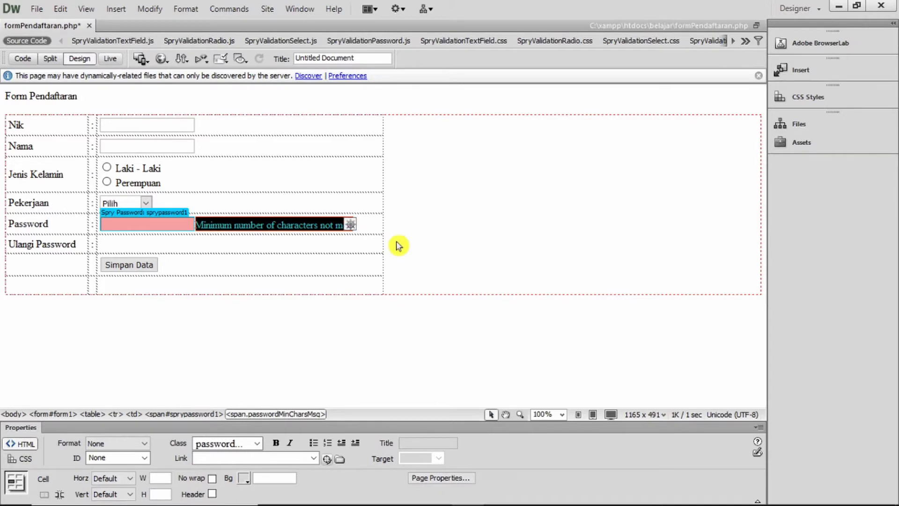
type("Minima")
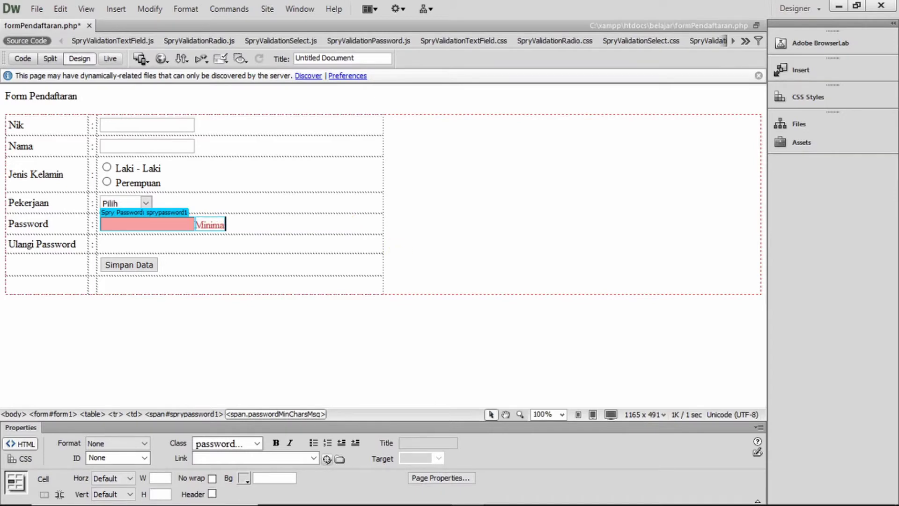
type("l 8 kar")
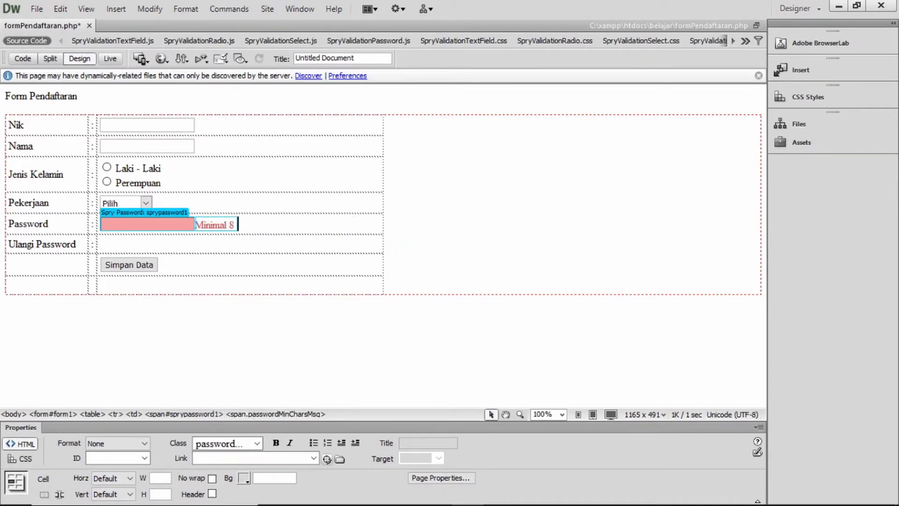
key("BackSpace")
key("BackSpace")
key("BackSpace")
type("digit.")
left_click(166, 213)
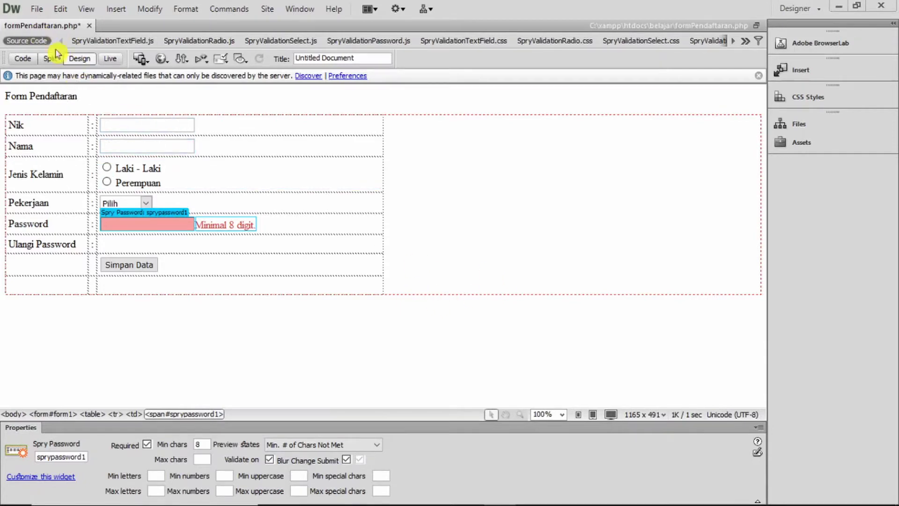
left_click(34, 9)
Save, switch to Live view, and leave Password empty to trigger its required error
left_click(54, 145)
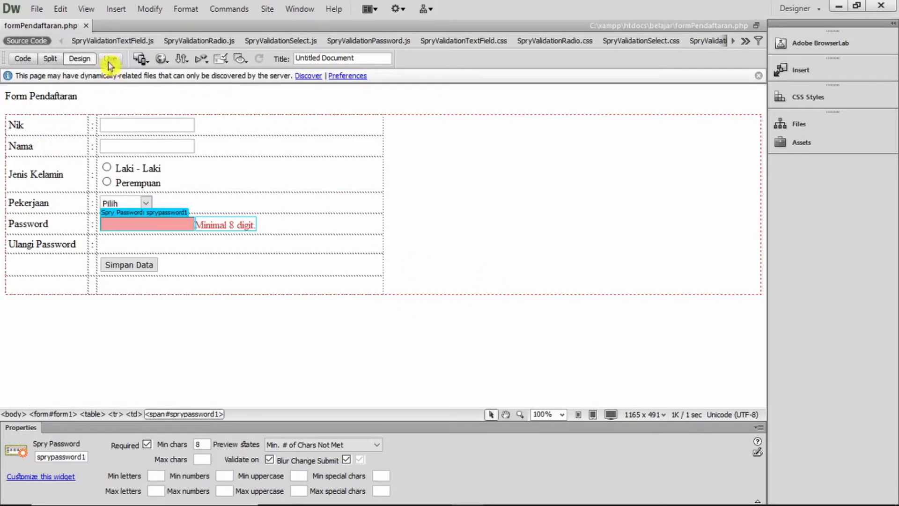
left_click(109, 60)
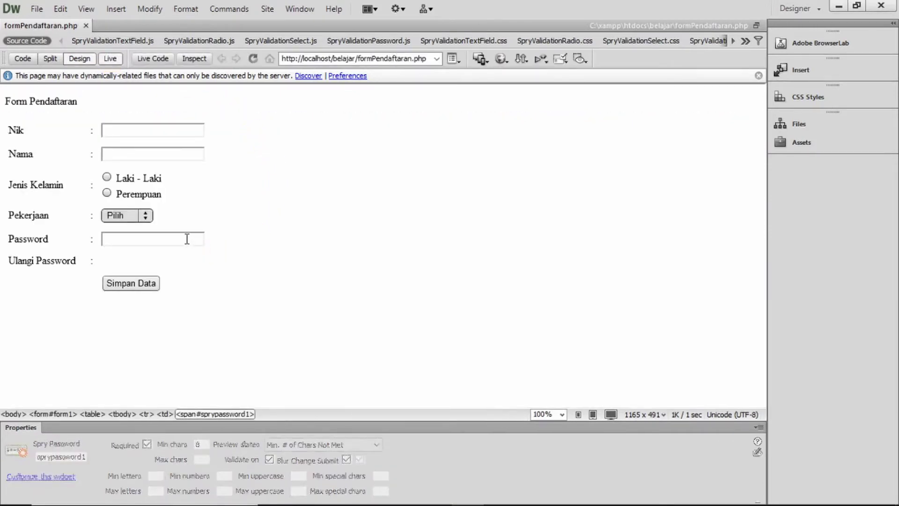
left_click(186, 239)
left_click(187, 281)
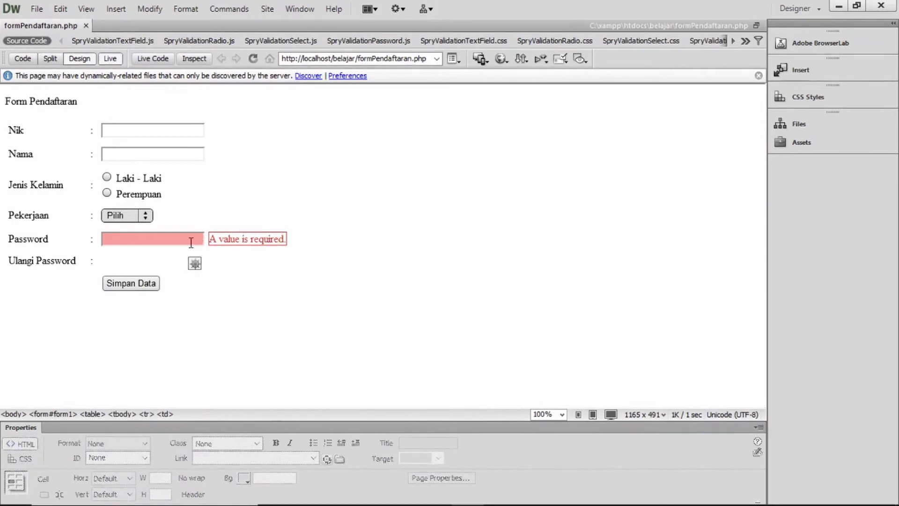
left_click(142, 236)
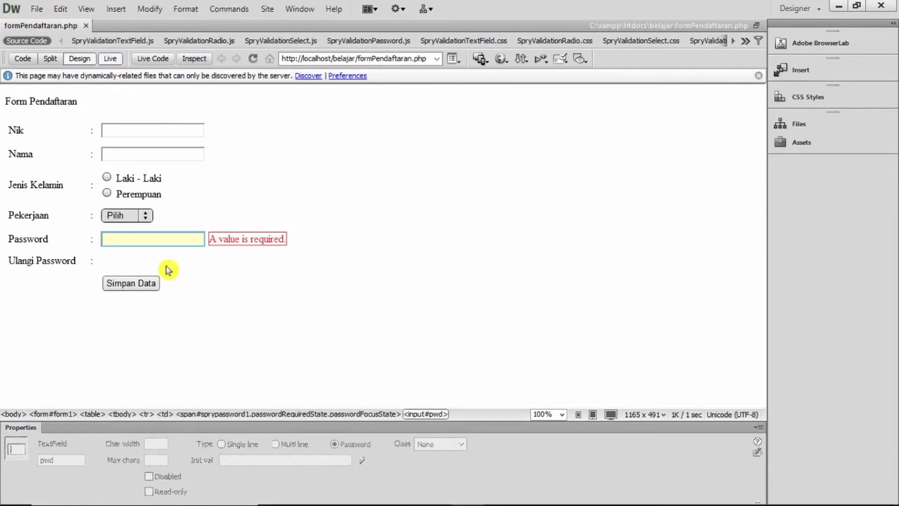
type("12345")
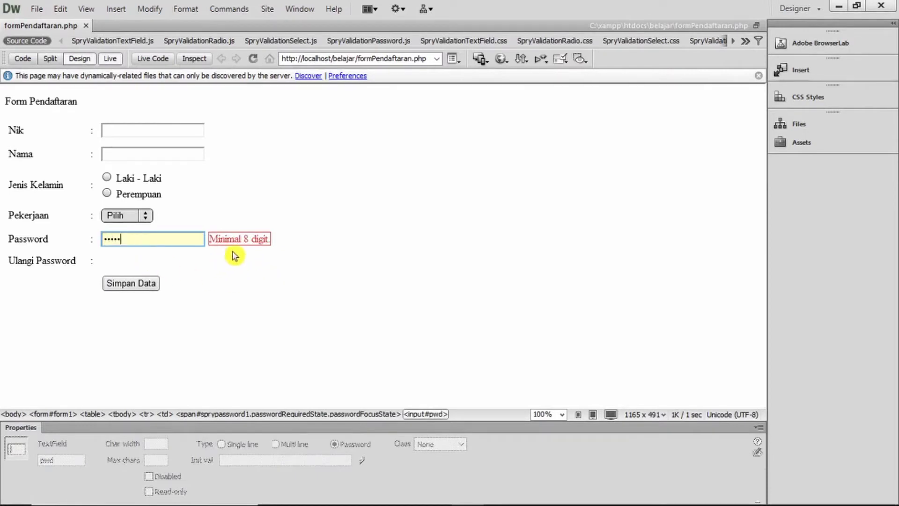
left_click_drag(149, 240, 89, 237)
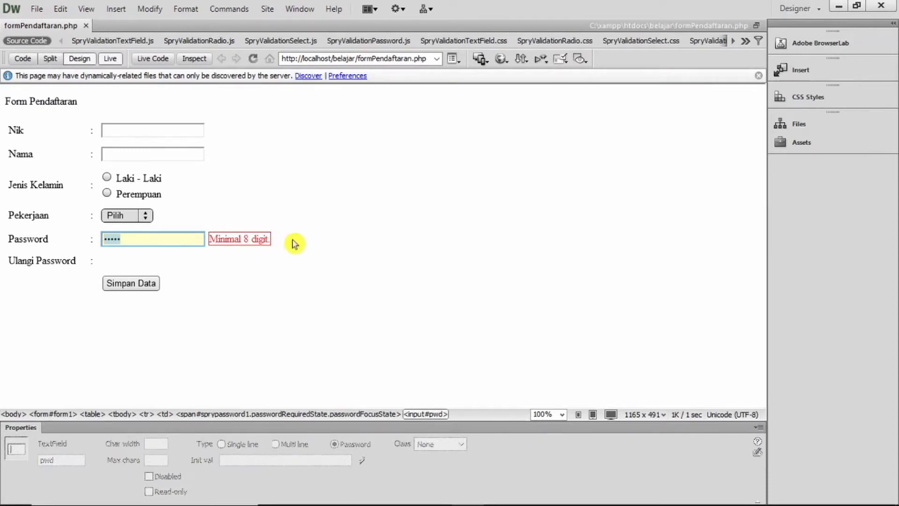
left_click(230, 237)
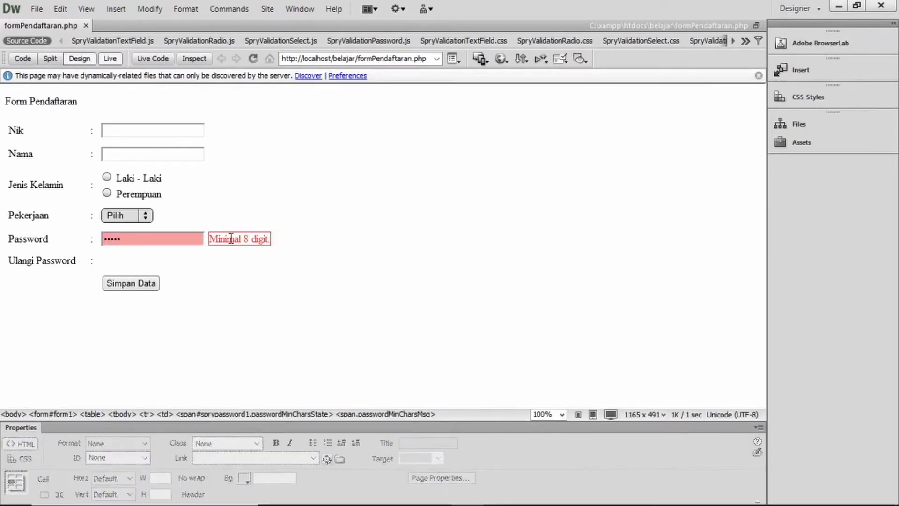
left_click(230, 238)
left_click(226, 239)
left_click(245, 238)
left_click(240, 251)
left_click(113, 76)
left_click(110, 58)
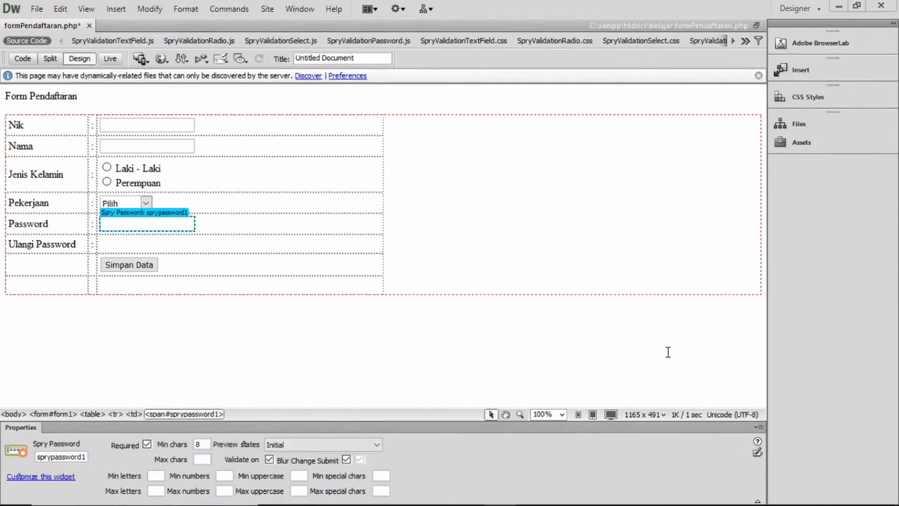
Exit Live view to Design view and focus the Password widget's minimum letters setting
left_click(447, 281)
left_click(97, 464)
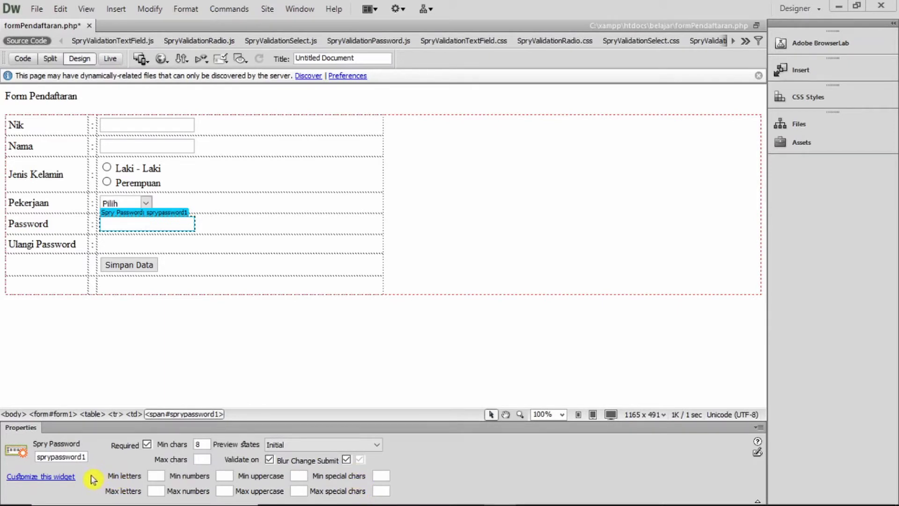
left_click(155, 476)
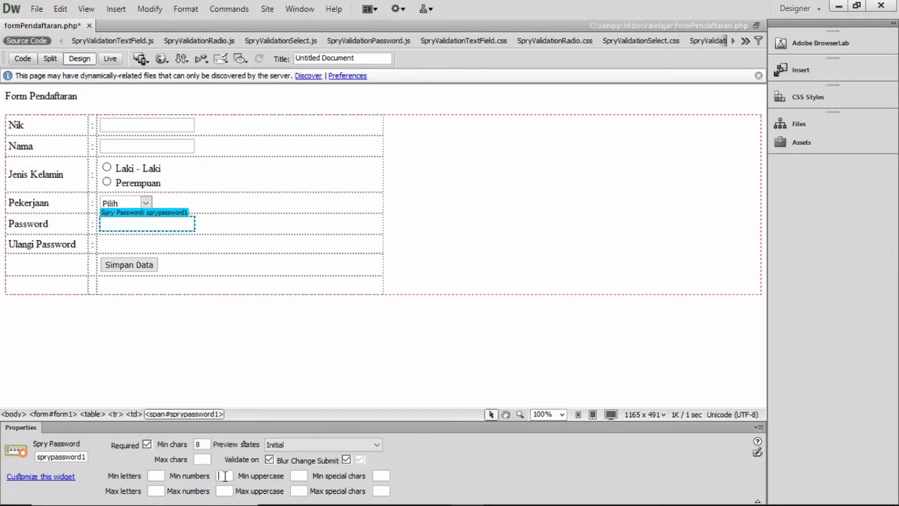
Set the password's Min numbers to 1 and preview the Invalid Strength state
type("1")
key("Return")
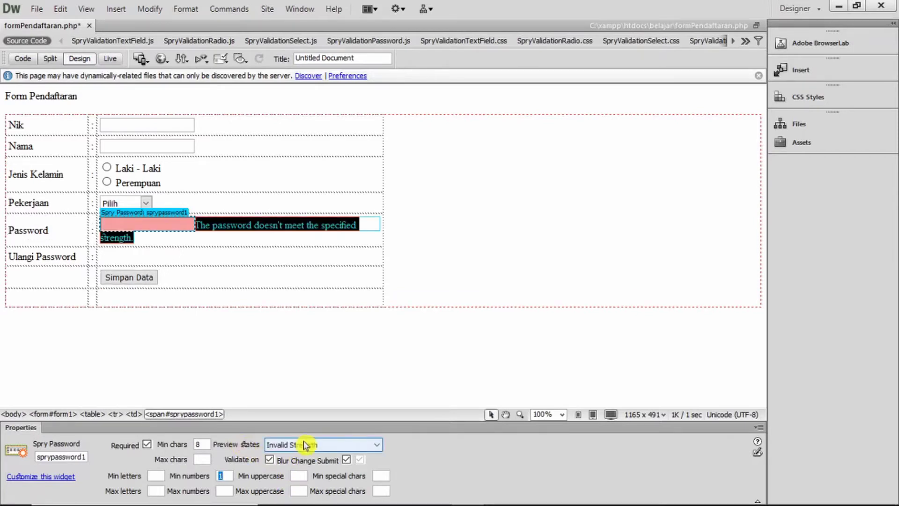
left_click(336, 445)
left_click(323, 447)
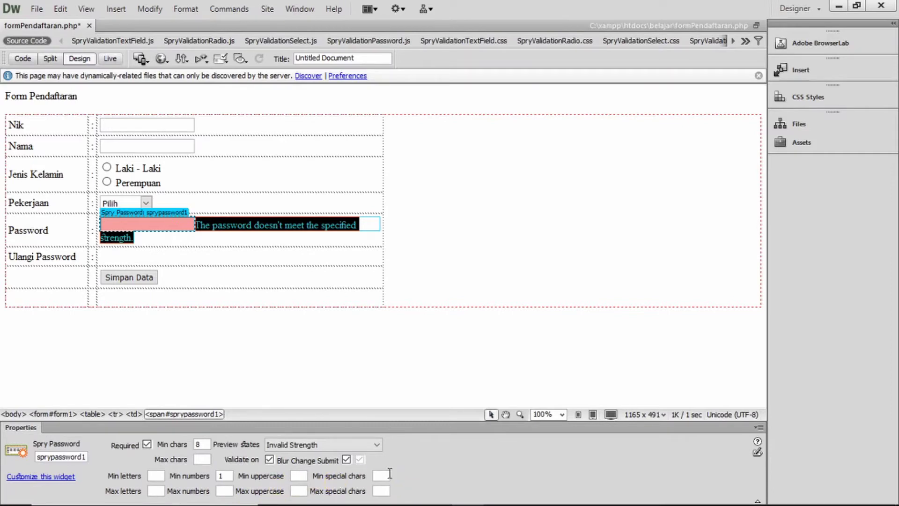
left_click(335, 445)
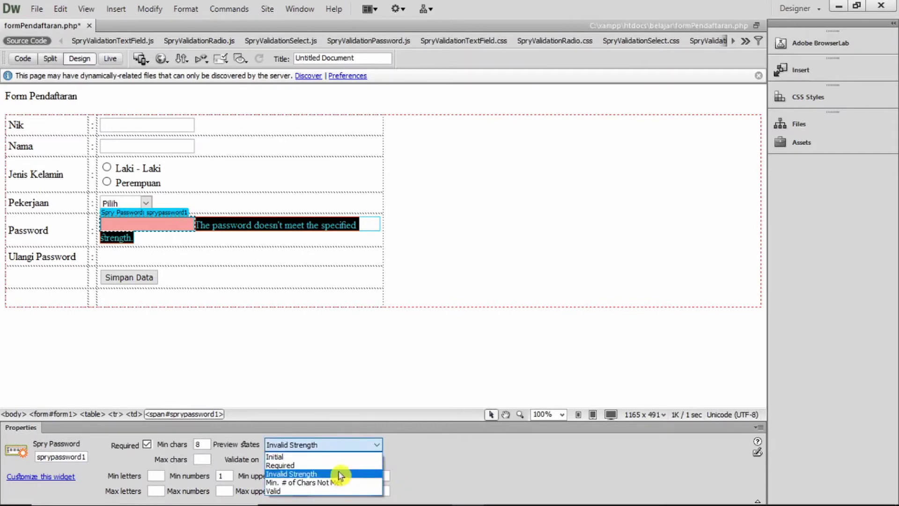
left_click(340, 476)
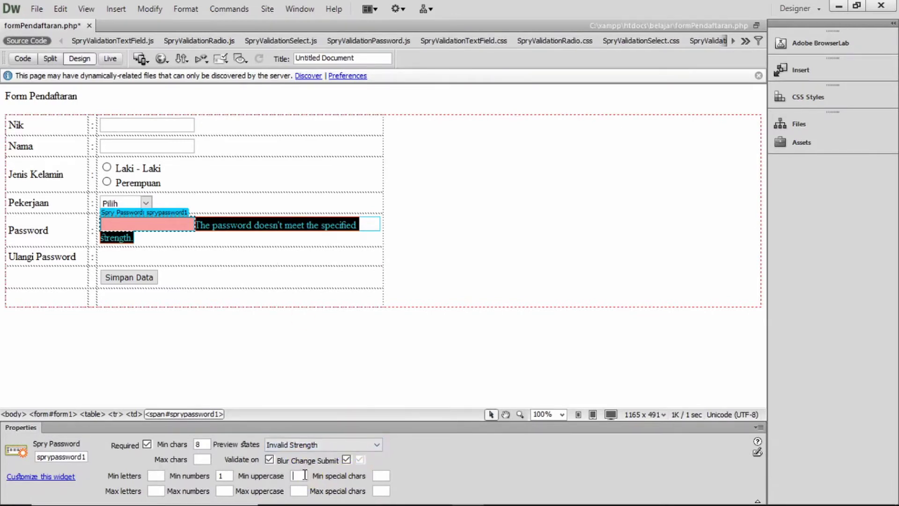
Set Min special chars and Min uppercase to 1, keeping Invalid Strength previewed
type("11")
double_click(383, 476)
left_click(367, 444)
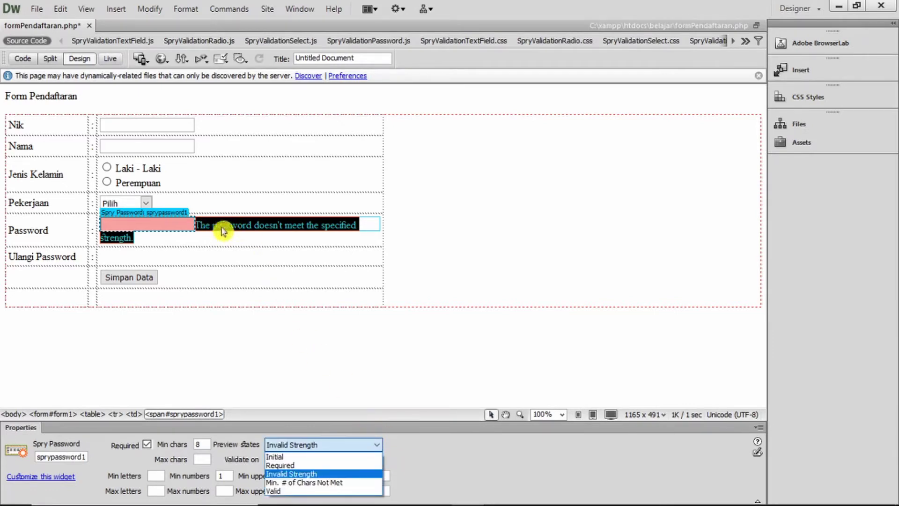
left_click(435, 451)
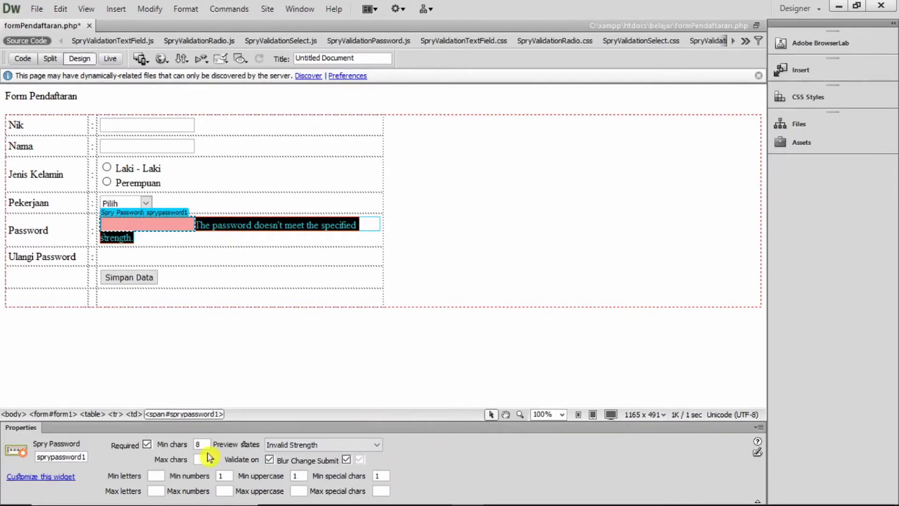
left_click(294, 478)
type("1")
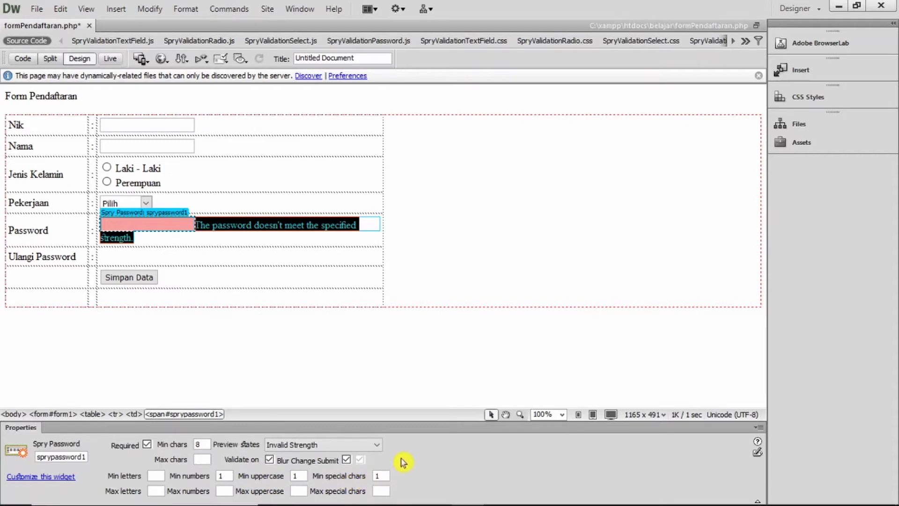
Overwrite the strength error with 'Gunakan kombinasi huruf kecil, huruf besar, angka dan special karakter' and reselect the widget
left_click(291, 250)
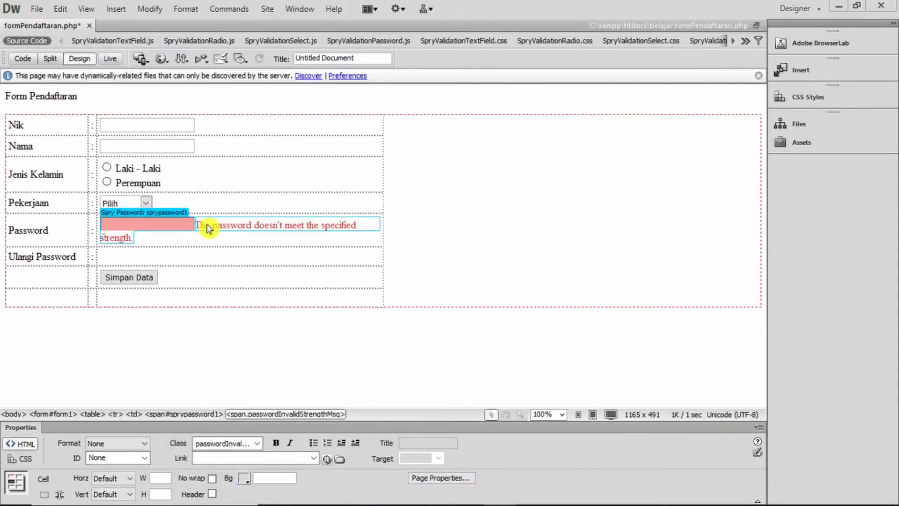
left_click_drag(196, 223, 149, 237)
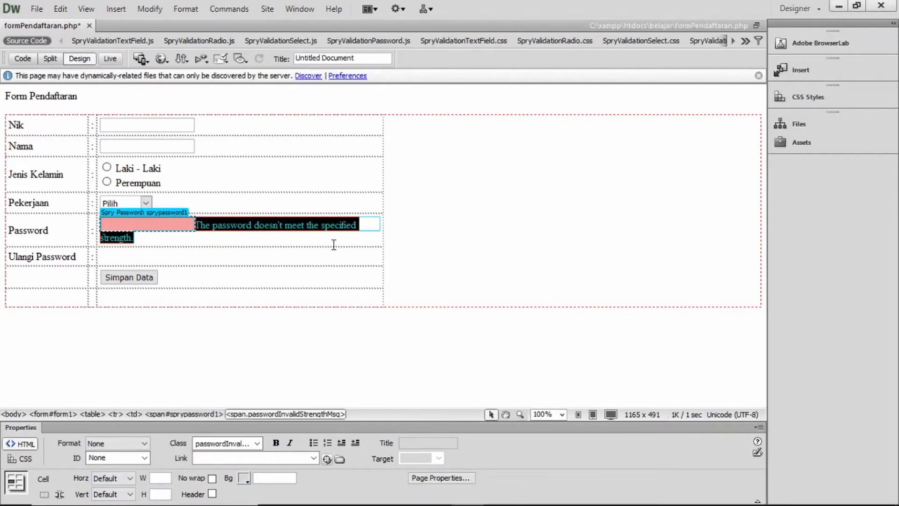
type("Gunak")
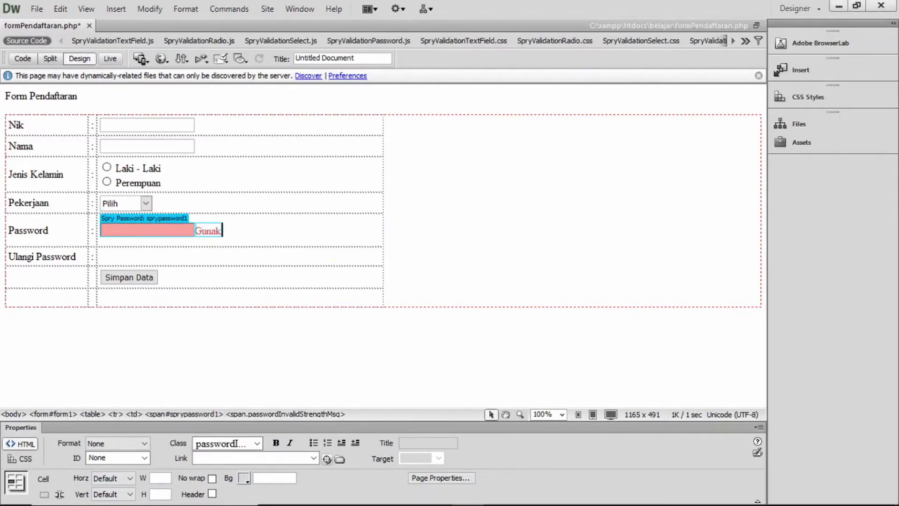
type("an kombinasi huru")
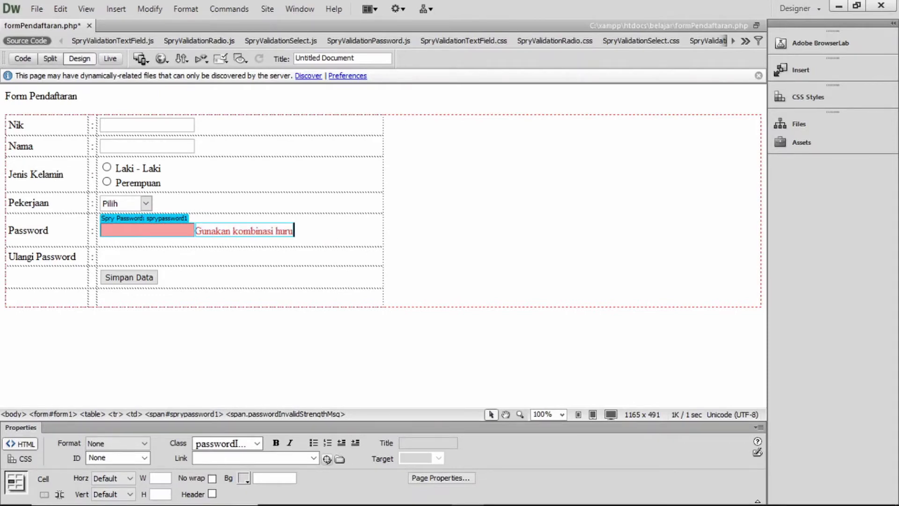
type("f kecil, huruf b")
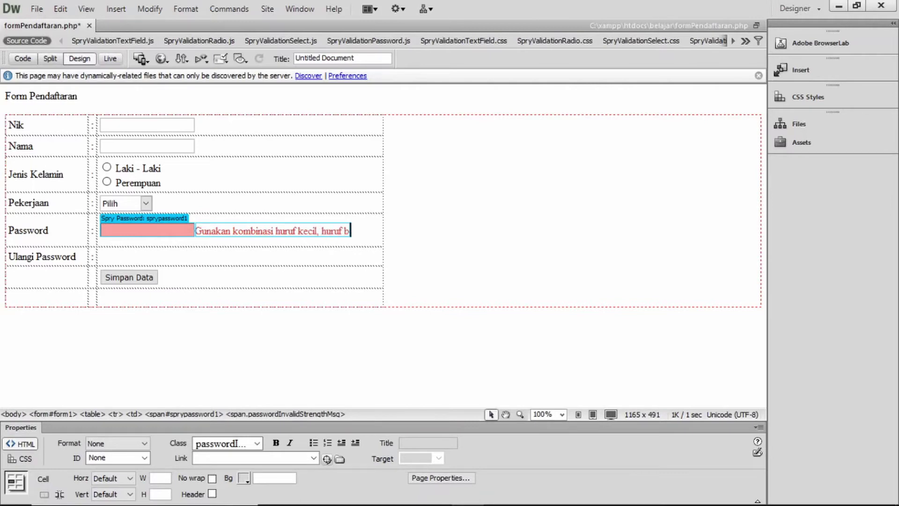
type("esar, angka")
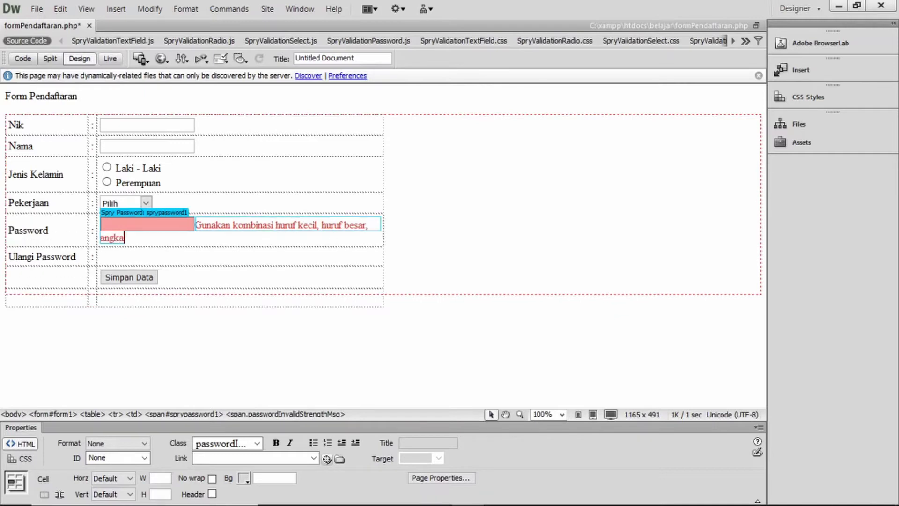
type(" dan special kara")
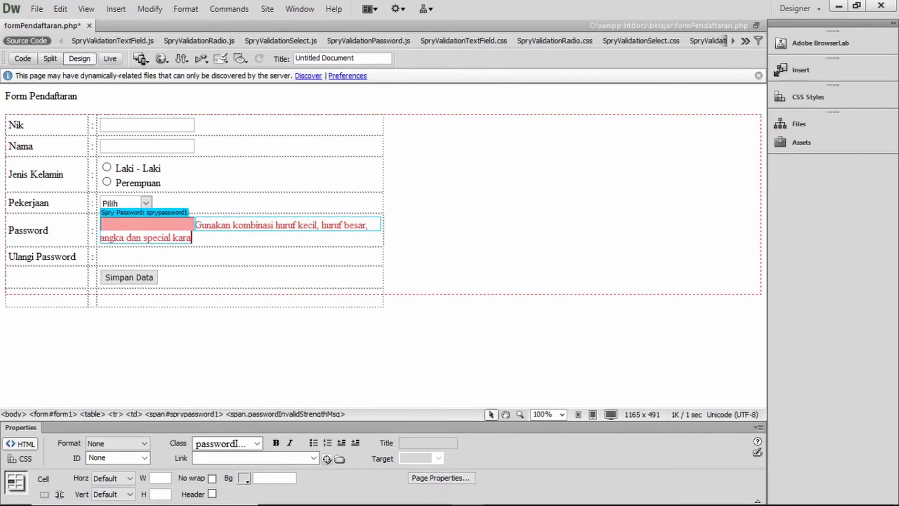
type("kter.")
left_click(130, 214)
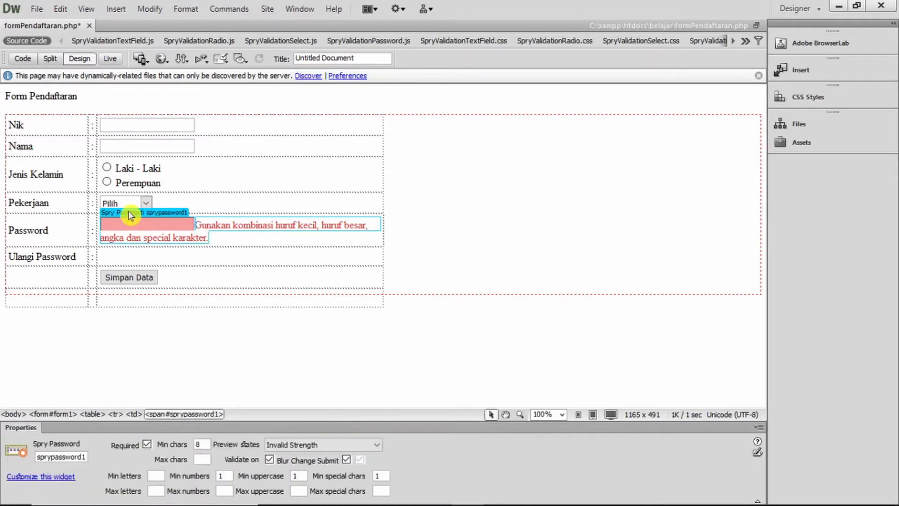
Preview the Required state and change its message to 'Password wajib diisi.'
left_click(365, 443)
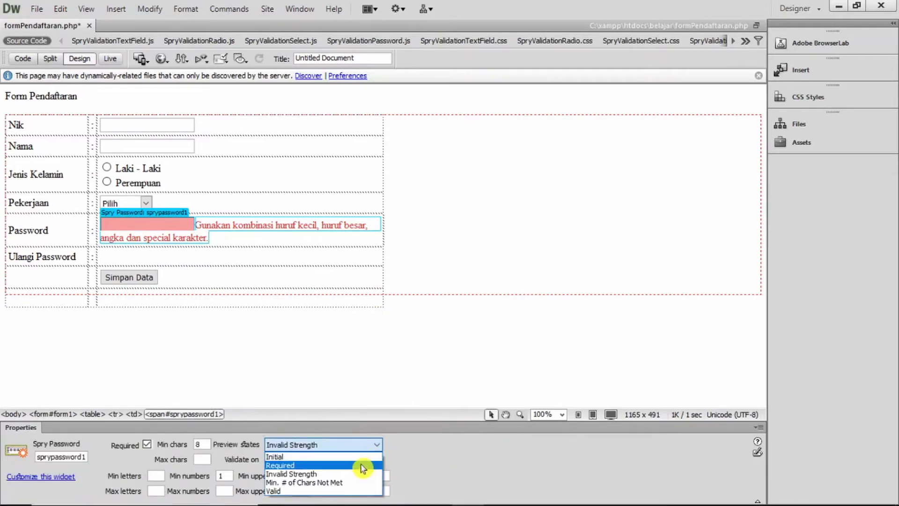
left_click(363, 466)
left_click(200, 226)
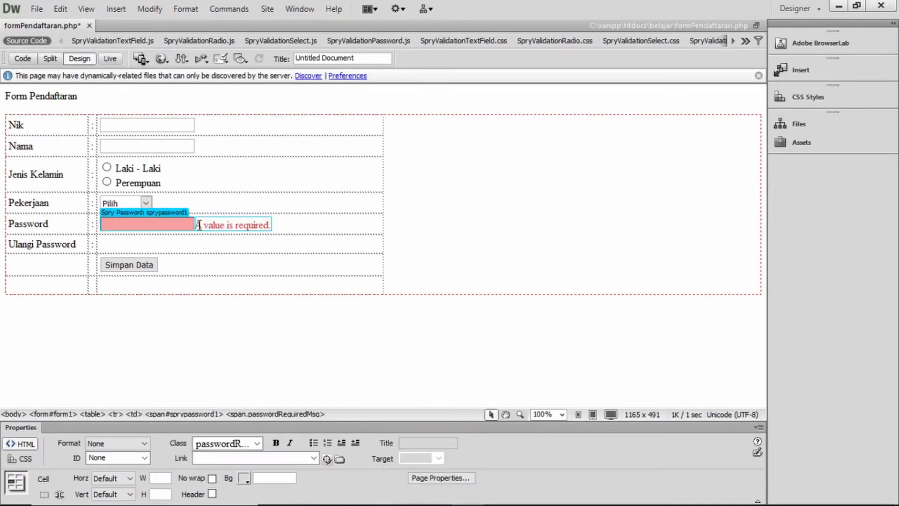
left_click_drag(199, 226, 276, 226)
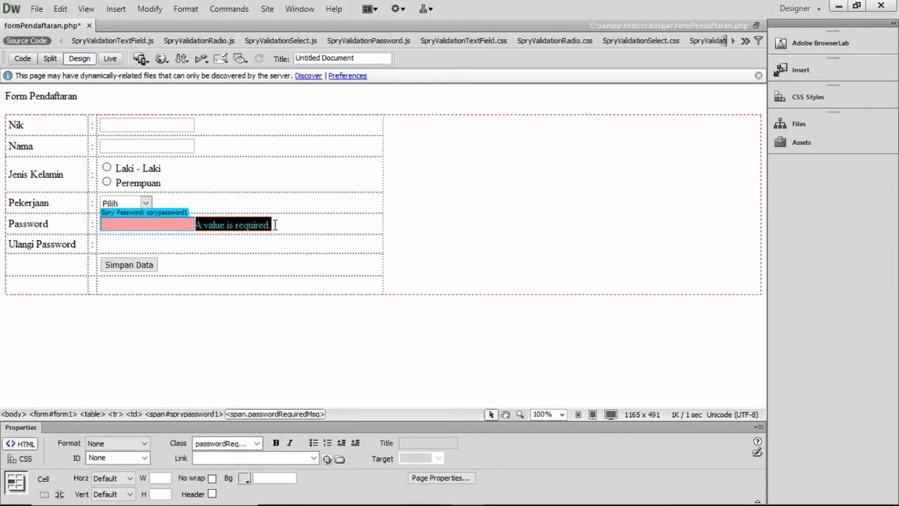
type("Pas")
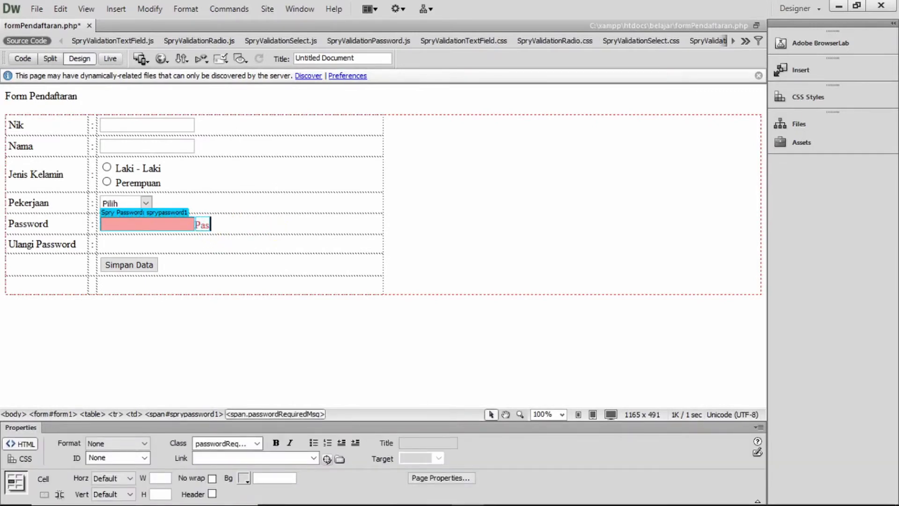
type("sword w")
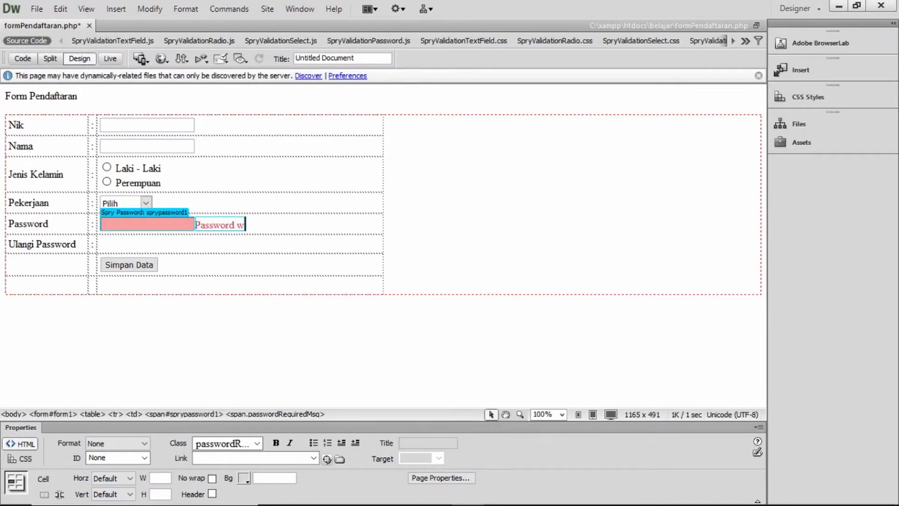
type("ajib diisi.")
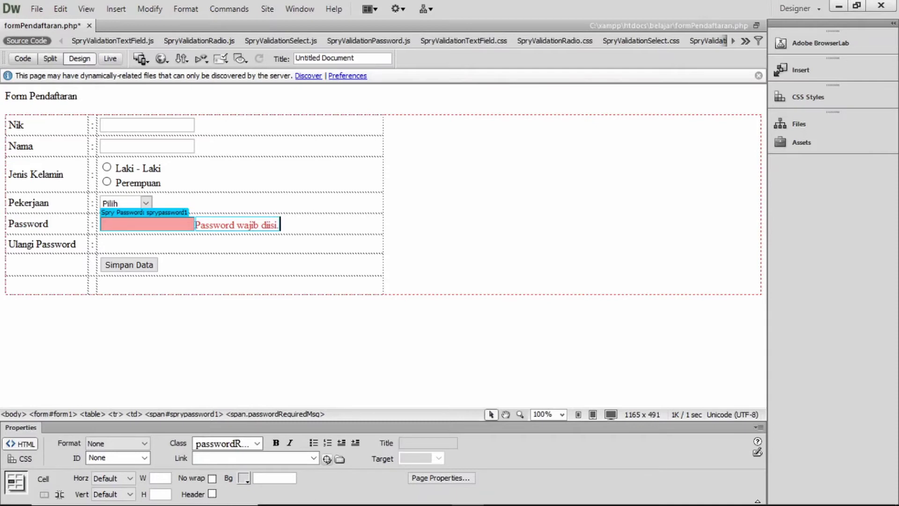
left_click(114, 212)
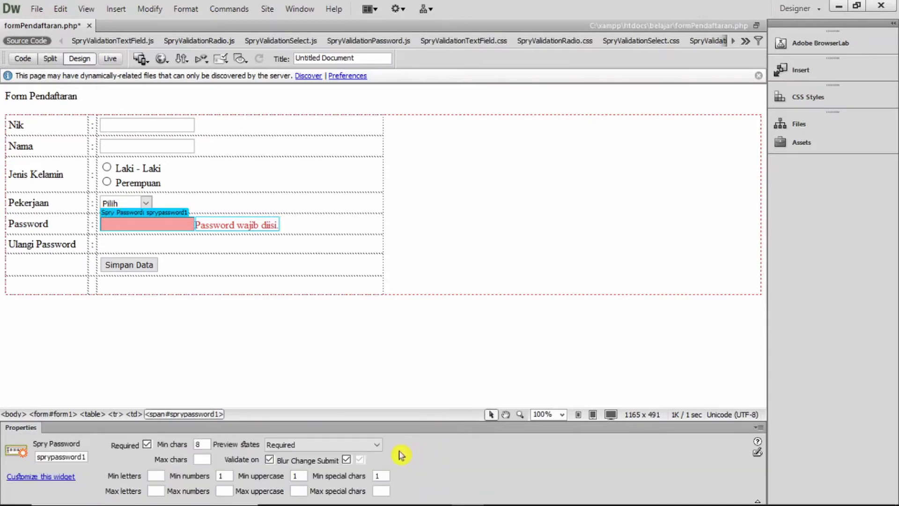
Check the Invalid Strength and 'Minimal 8 digit.' too-short preview states
left_click(340, 445)
left_click(337, 473)
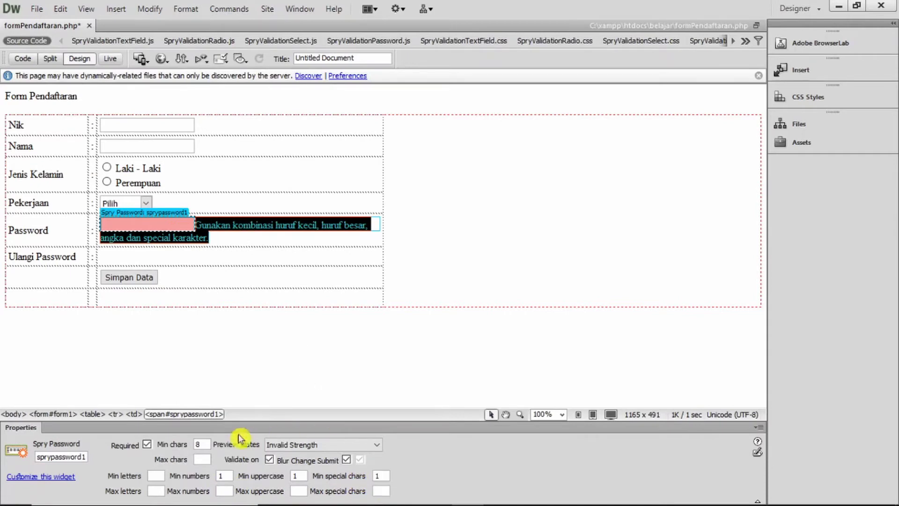
left_click(282, 442)
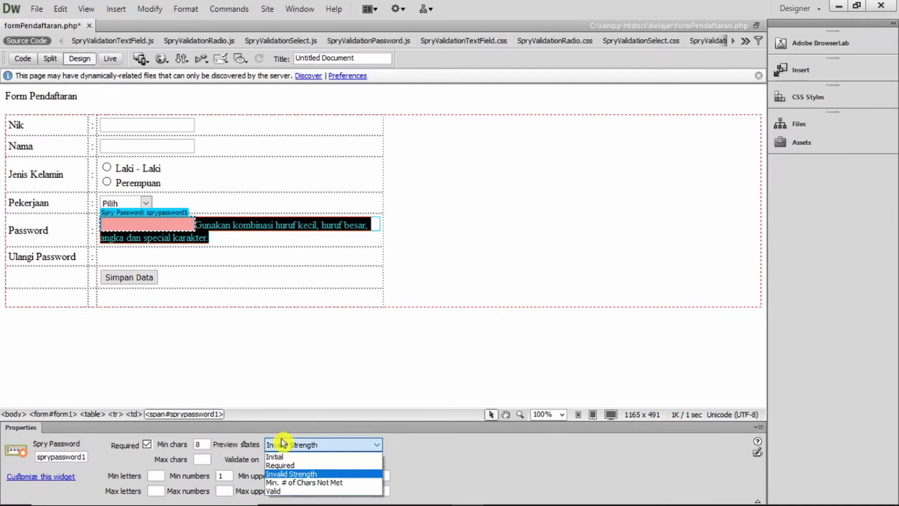
left_click(343, 482)
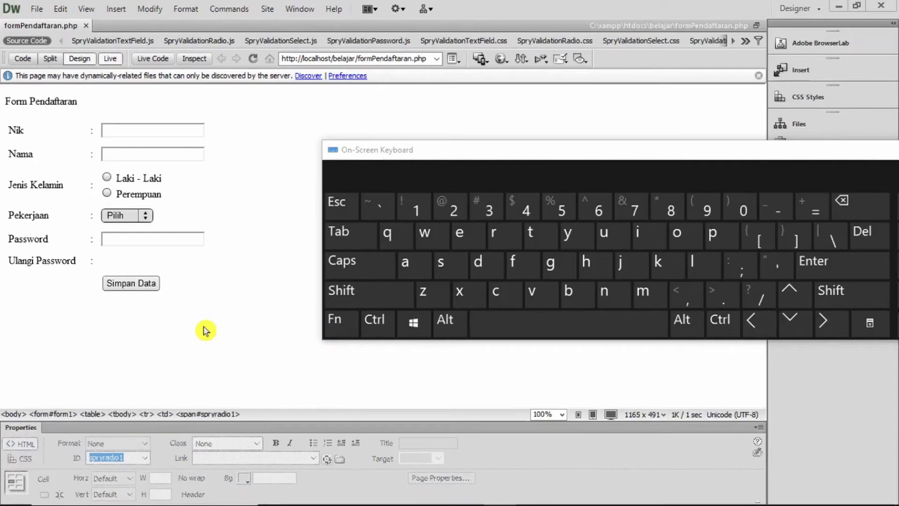
Trigger the empty-password error, then enter eight lowercase letters with the On-Screen Keyboard
left_click(159, 239)
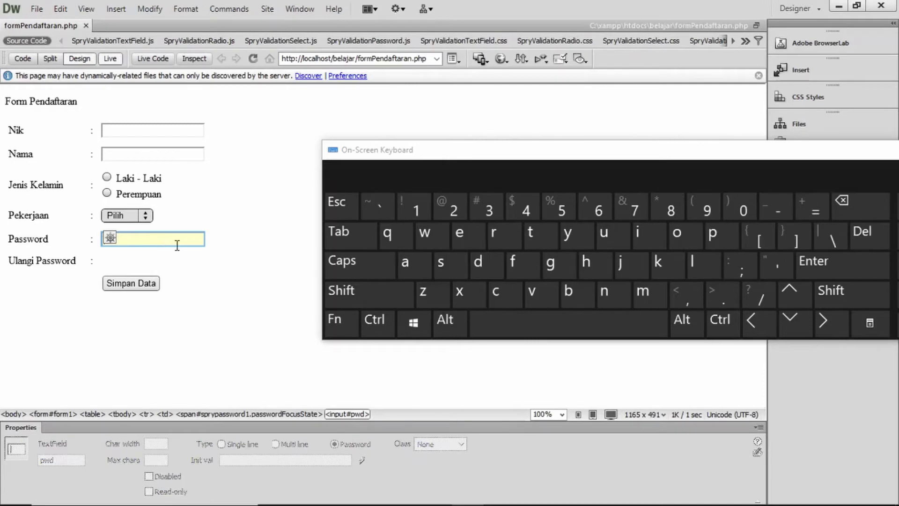
left_click(196, 269)
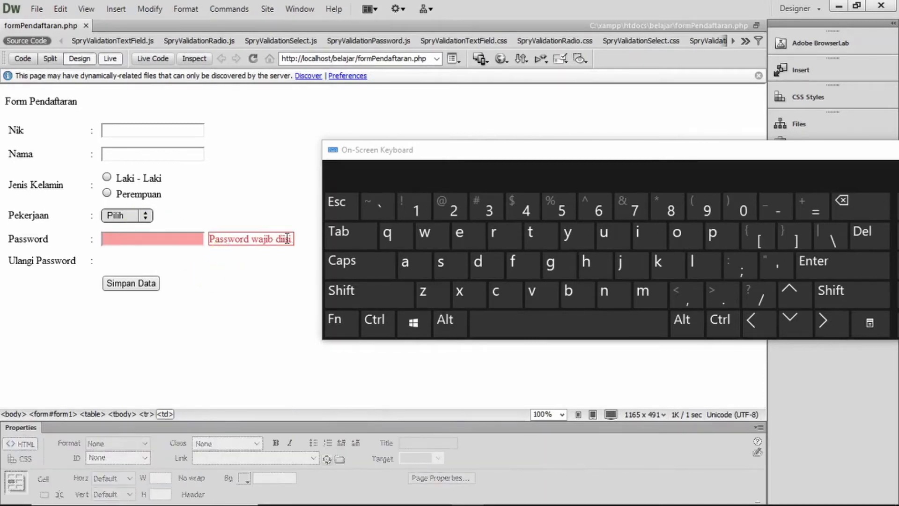
left_click(137, 238)
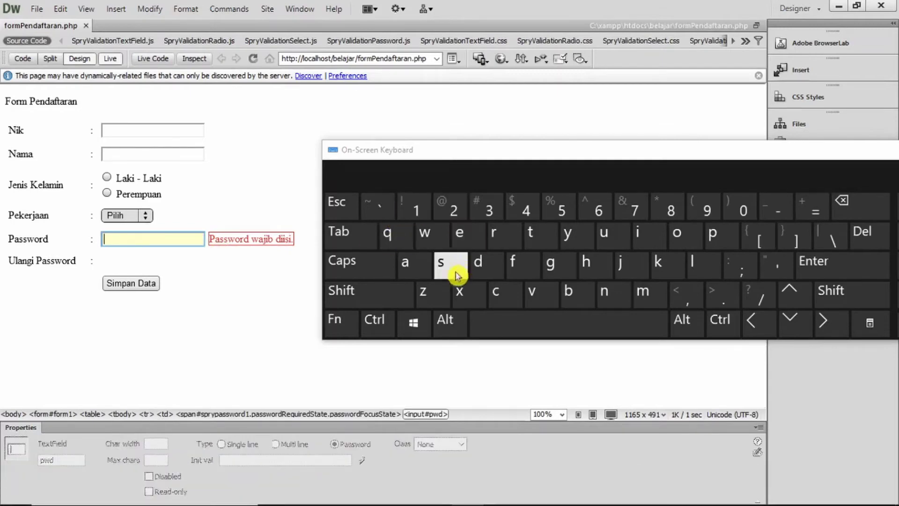
left_click(418, 263)
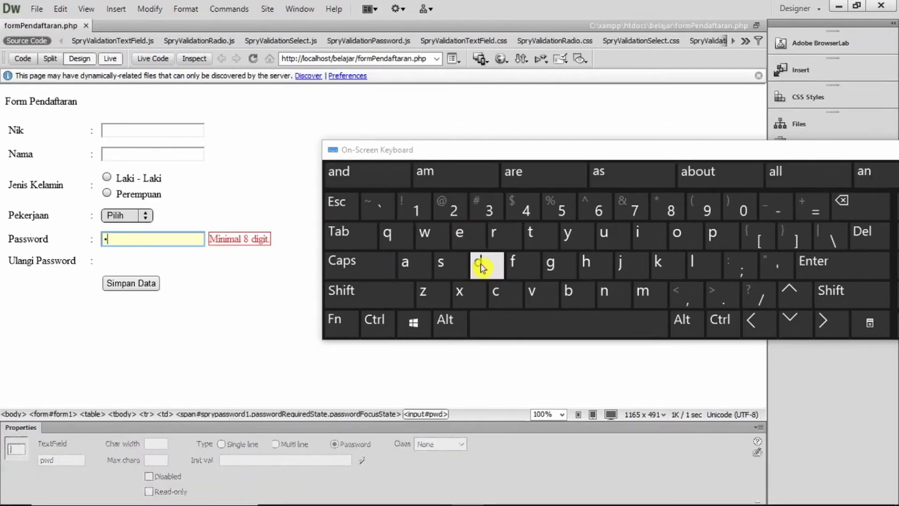
left_click(480, 260)
left_click(408, 263)
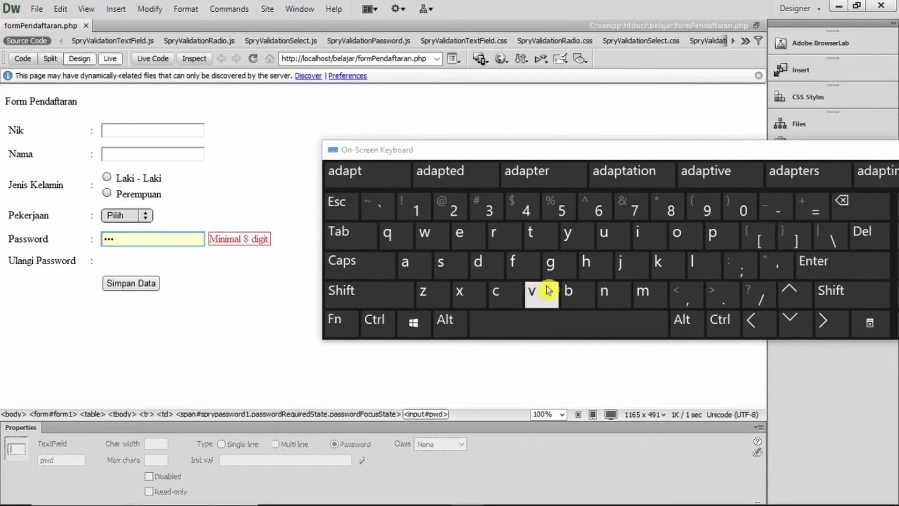
left_click(423, 263)
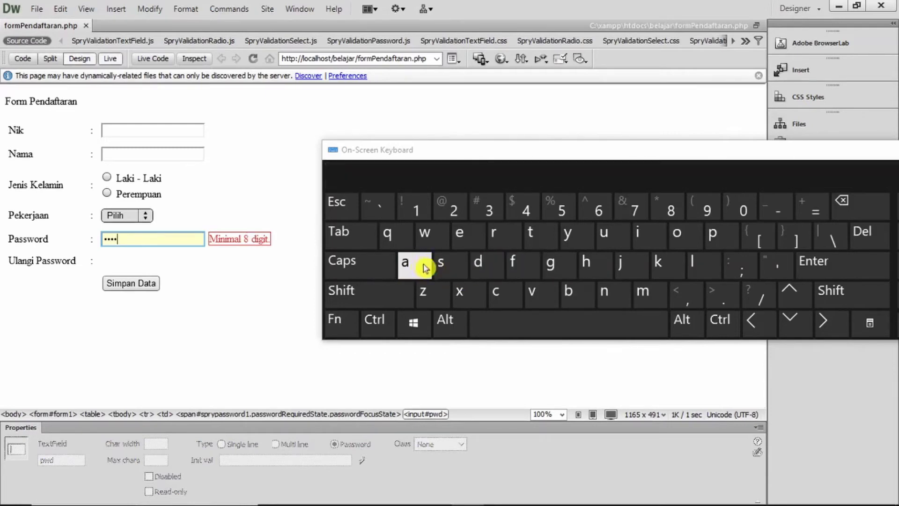
left_click(480, 262)
left_click(416, 263)
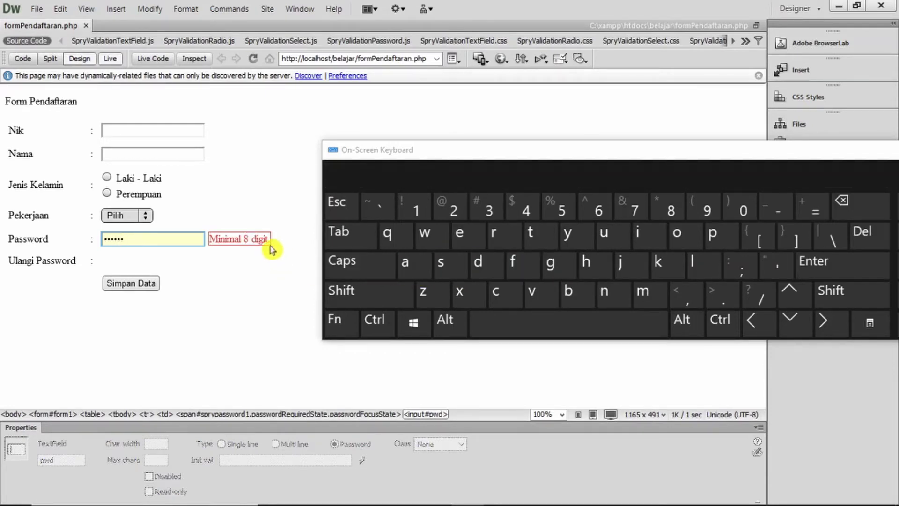
left_click(407, 263)
left_click(486, 265)
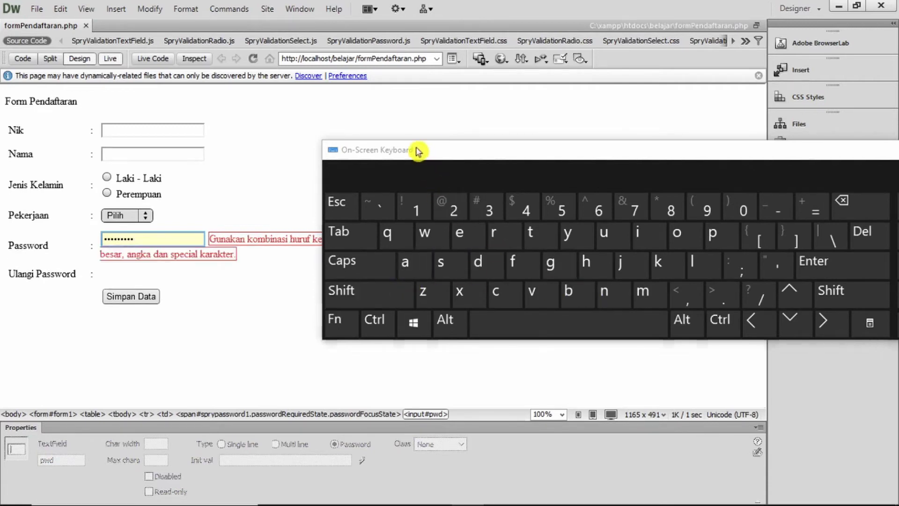
left_click_drag(416, 149, 476, 151)
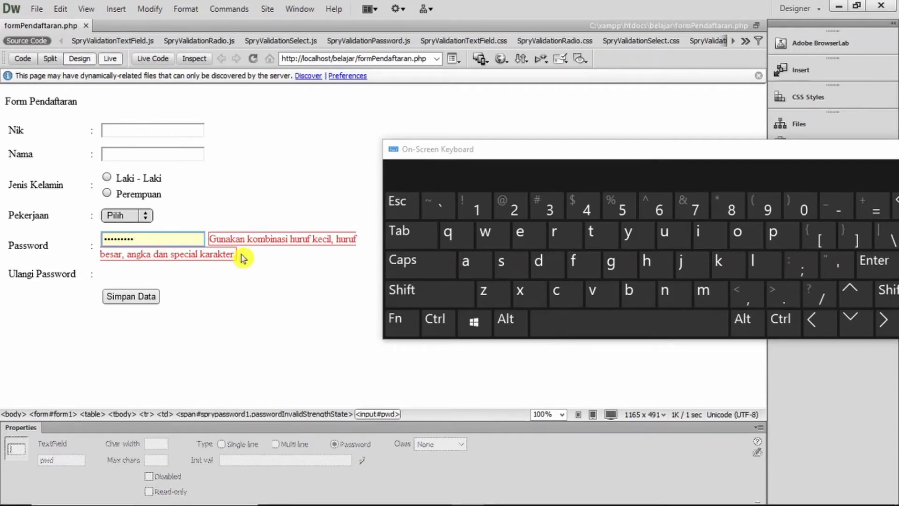
Add an uppercase letter, a digit and a special character, then blur the field to validate it
left_click(424, 274)
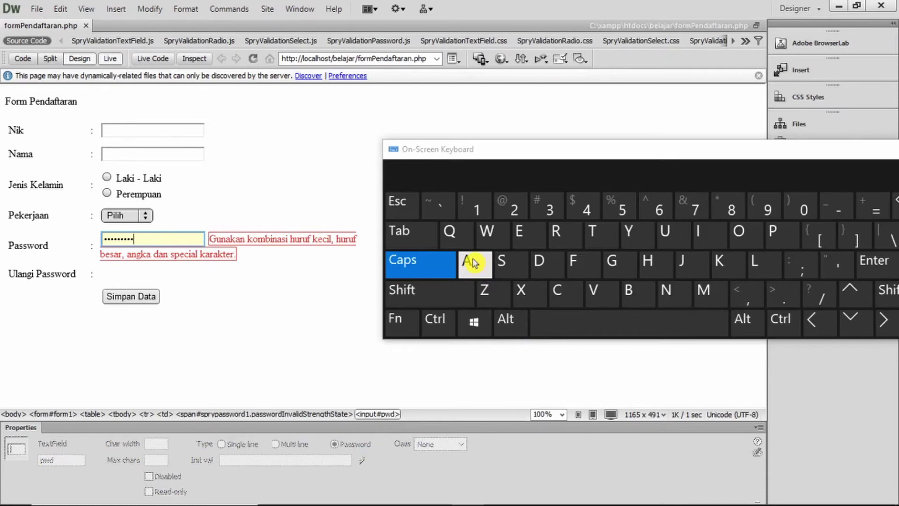
left_click(472, 262)
left_click(421, 263)
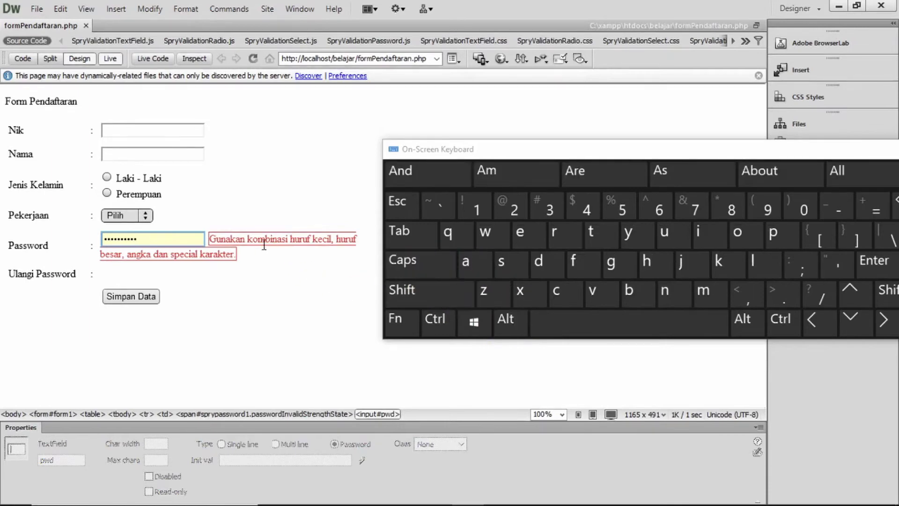
left_click(477, 210)
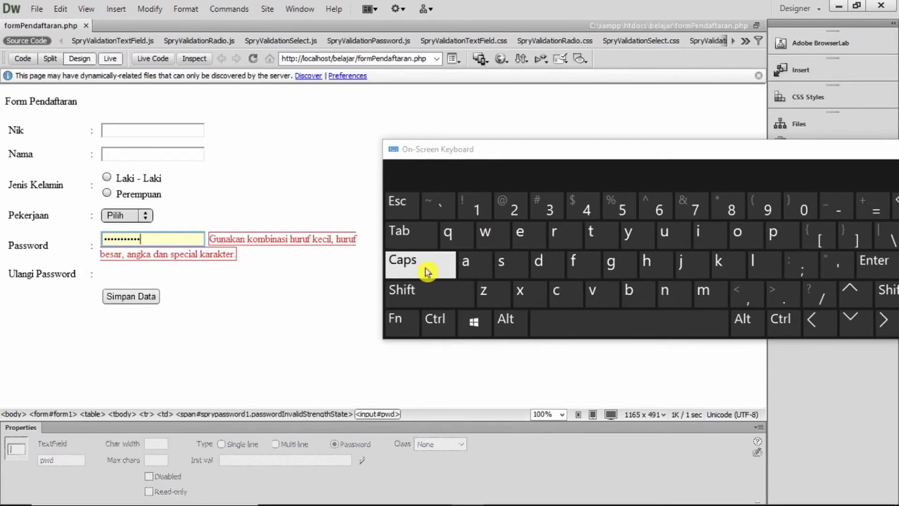
left_click(437, 291)
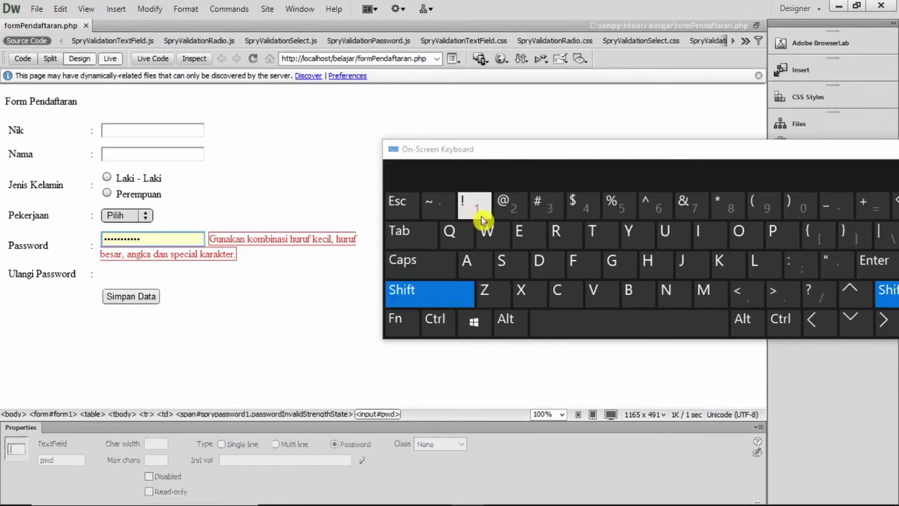
left_click(830, 209)
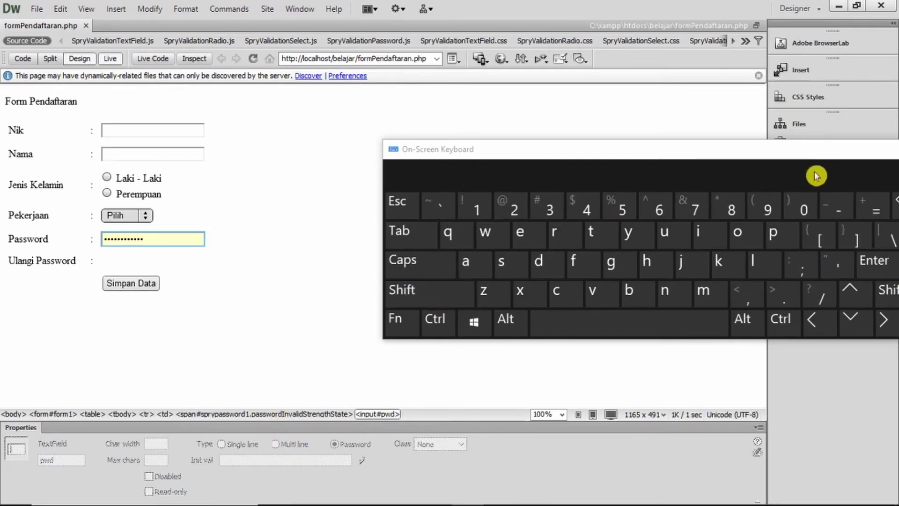
left_click_drag(803, 148, 744, 136)
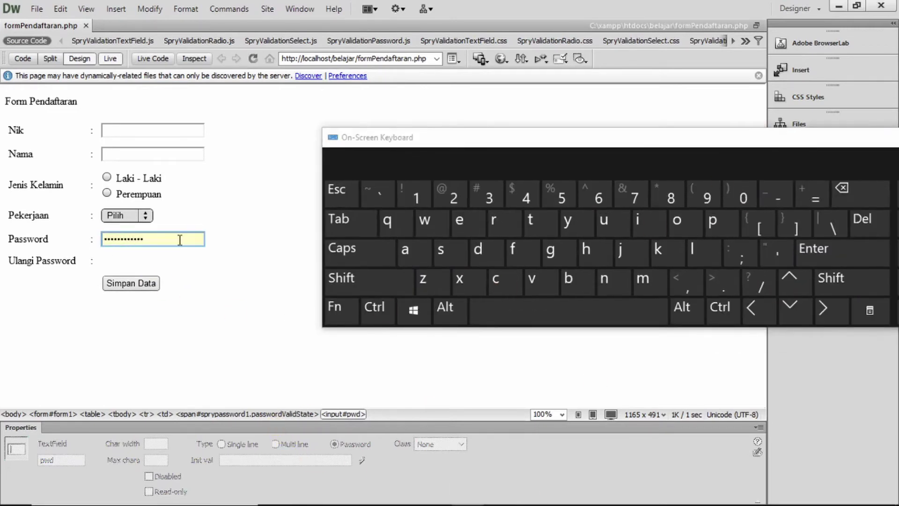
left_click(210, 287)
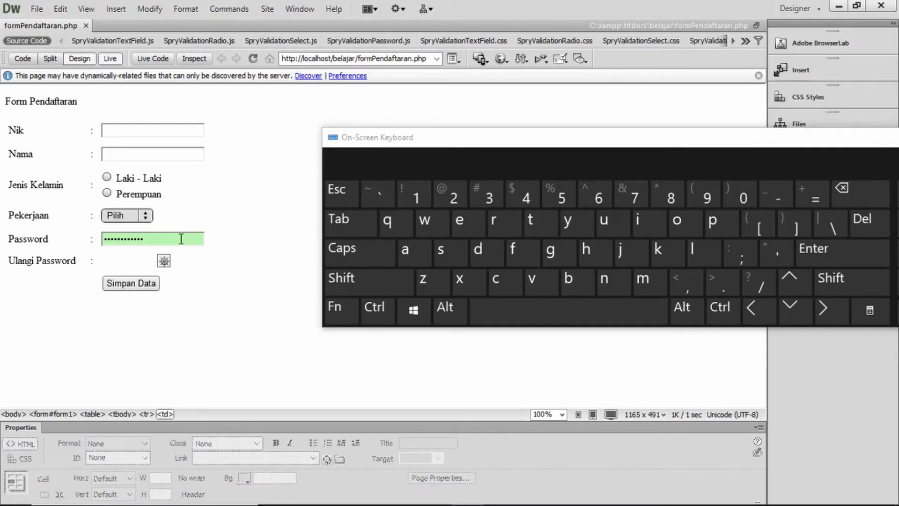
left_click(110, 59)
Hide the on-screen keyboard and insert a Spry Validation Confirm field konfirmasi-pwd in the Ulangi Password cell
left_click_drag(763, 141, 628, 149)
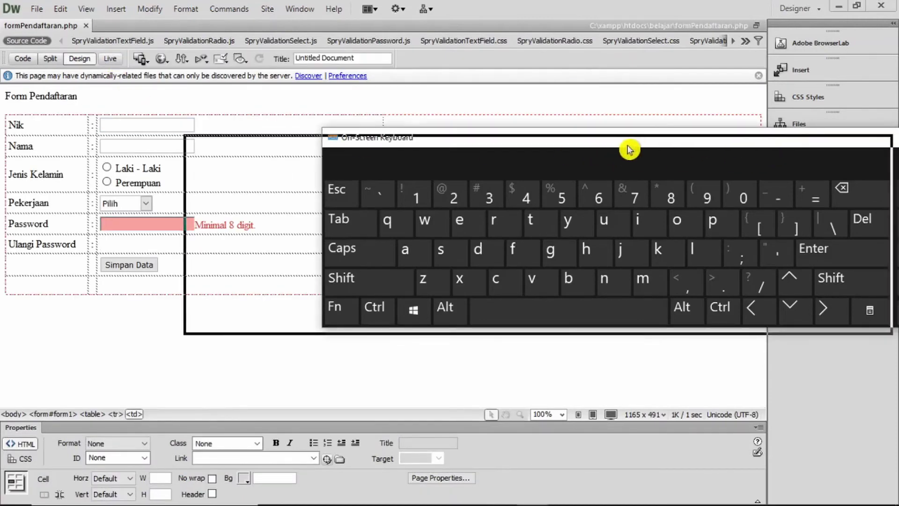
left_click(834, 141)
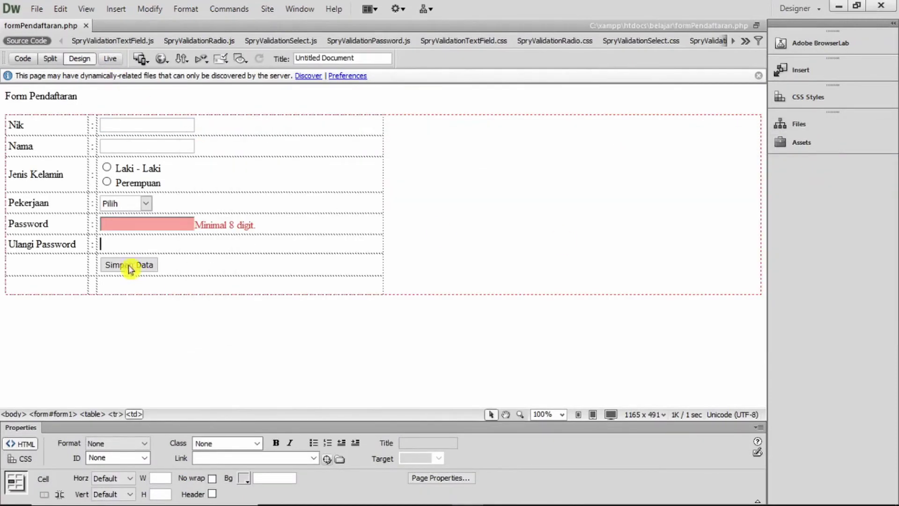
left_click(124, 246)
left_click(819, 71)
left_click_drag(761, 135, 763, 156)
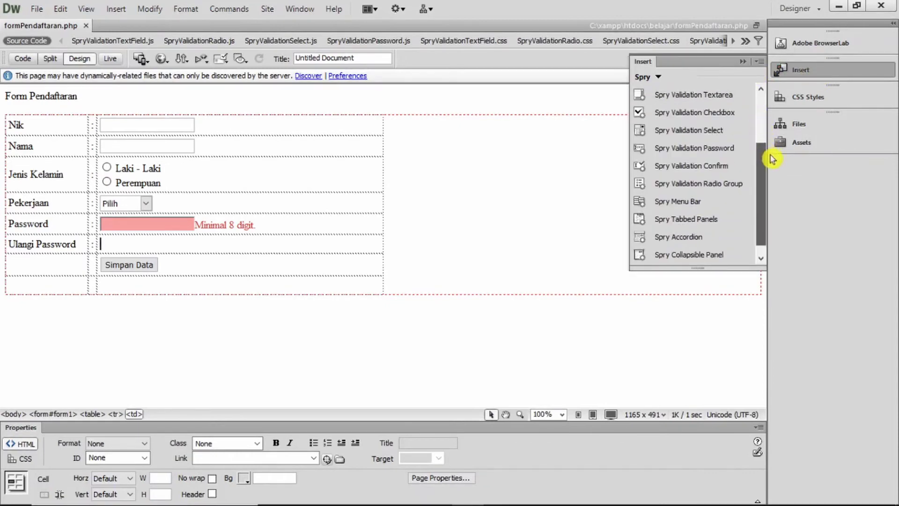
left_click(736, 167)
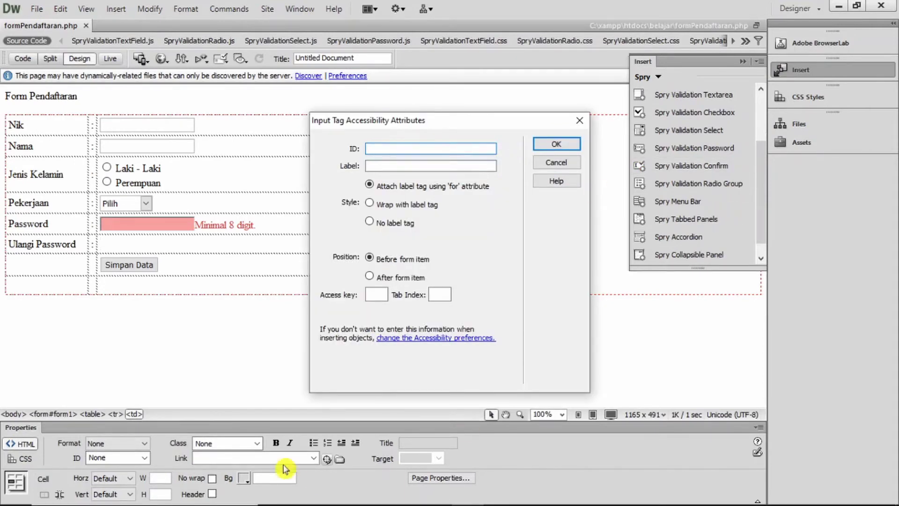
type("konfirmasi-pwd")
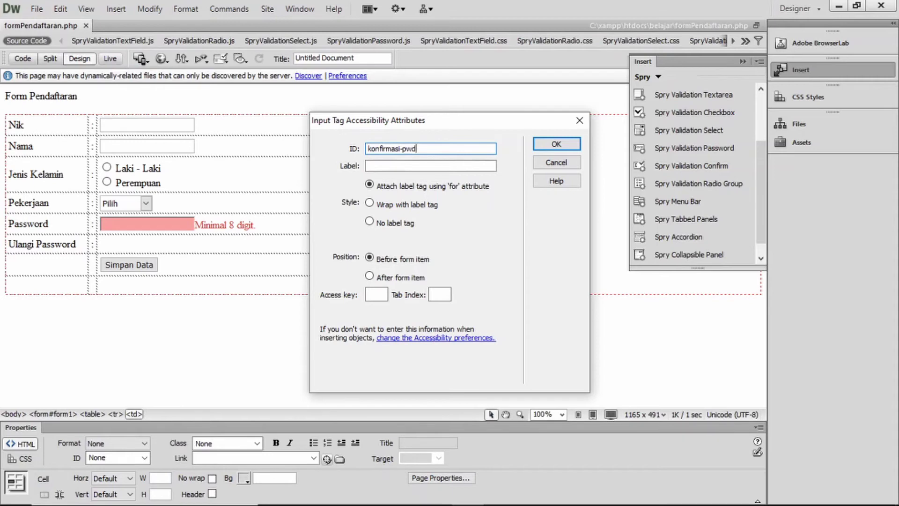
left_click(566, 143)
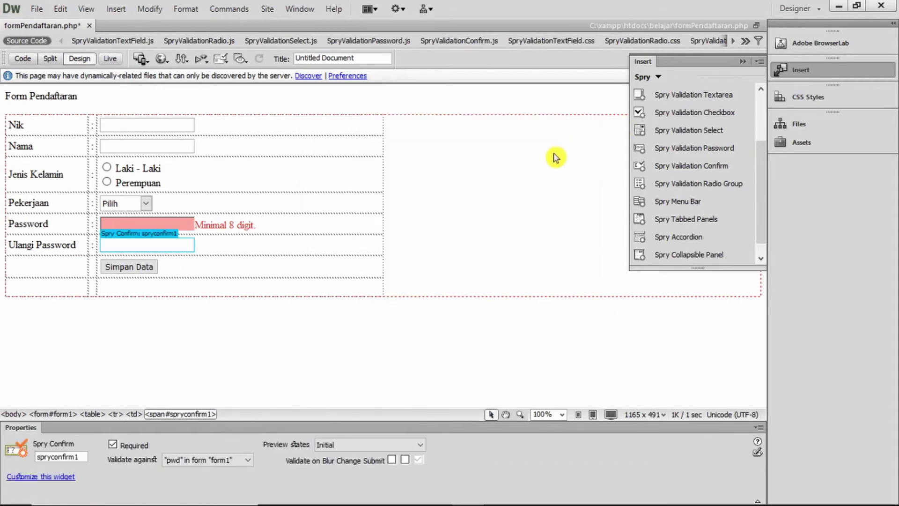
Keep spryconfirm1 matched against 'pwd', enable Blur and Change validation, and preview the Required state
left_click(150, 237)
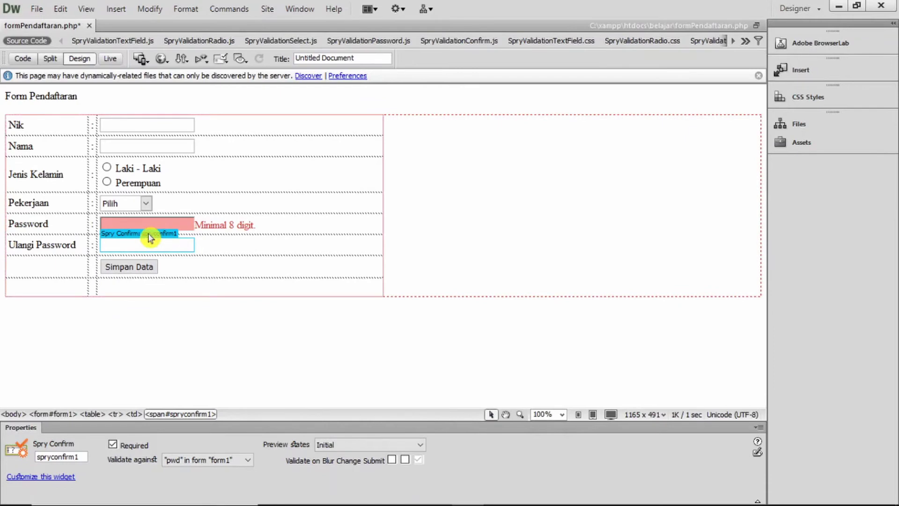
left_click(243, 461)
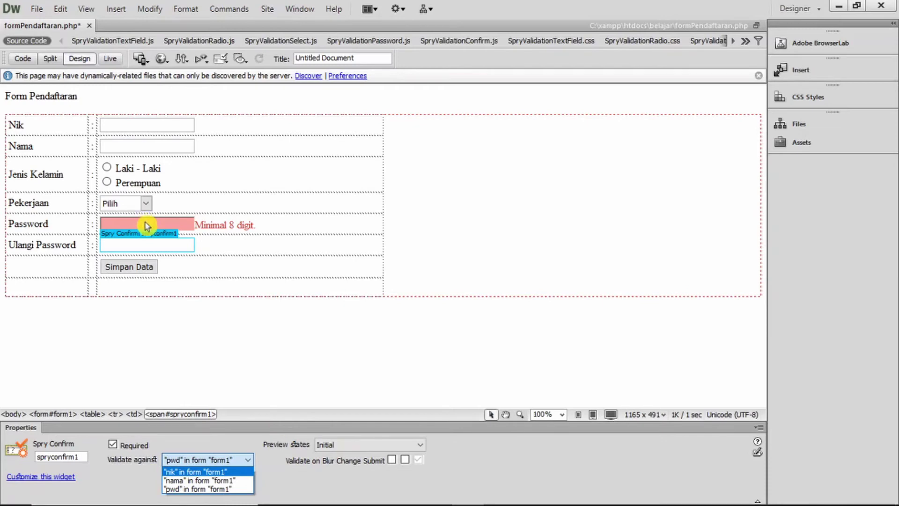
left_click(242, 489)
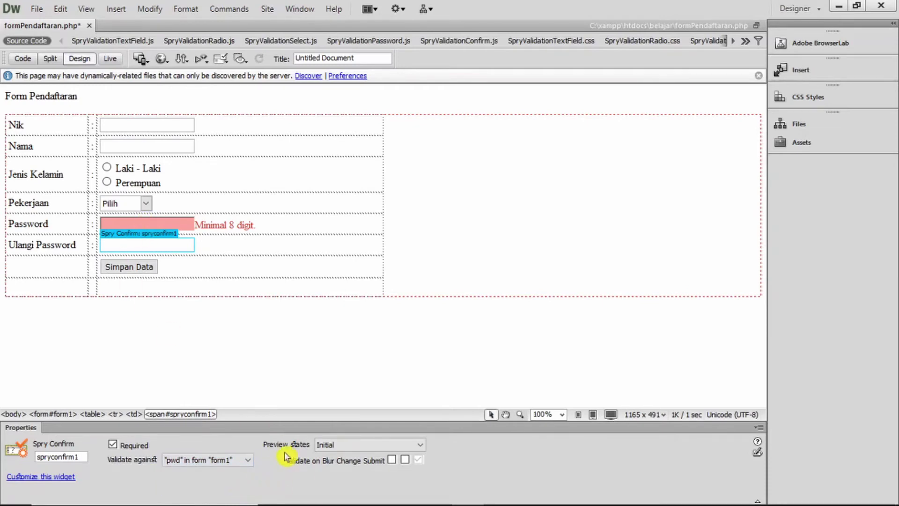
left_click(392, 460)
left_click(405, 459)
left_click(398, 445)
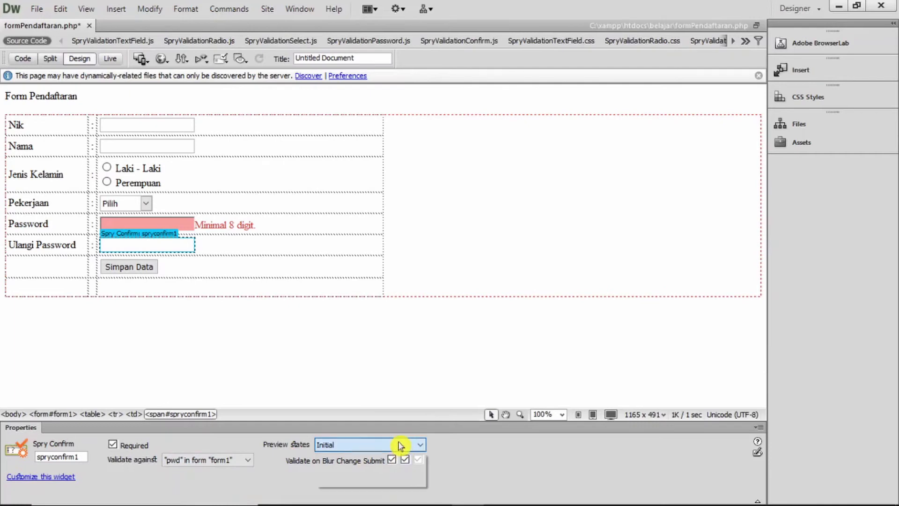
left_click(401, 466)
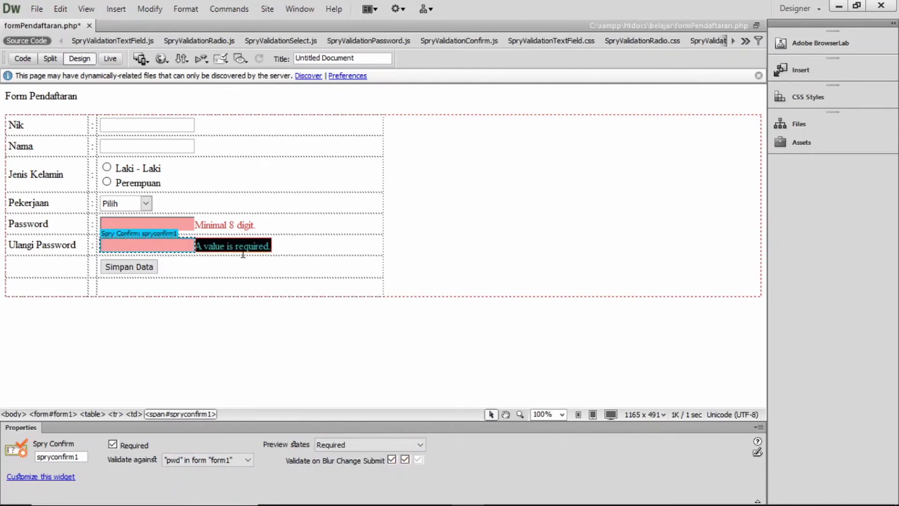
Change the confirm field's Required message to 'data masih kosong' and its Invalid message to 'Password tidak cocok.'
left_click(220, 248)
left_click_drag(195, 246, 274, 246)
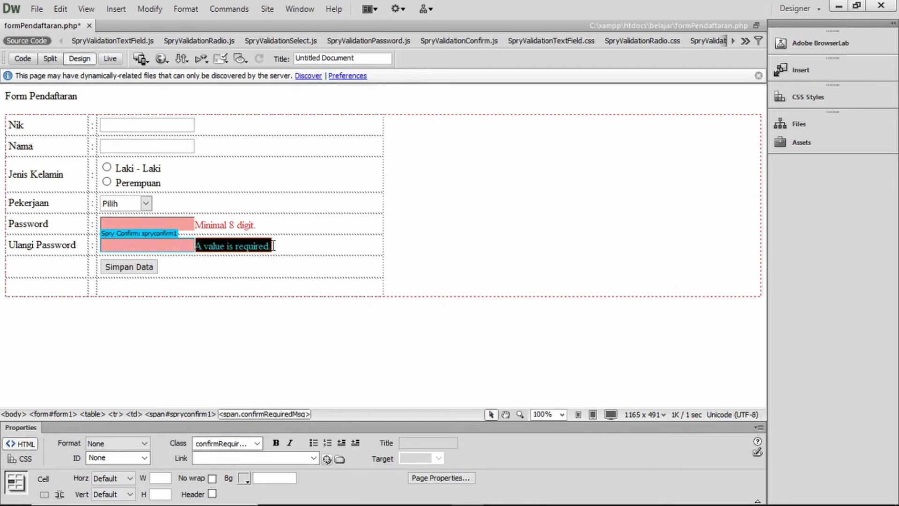
type("data ma")
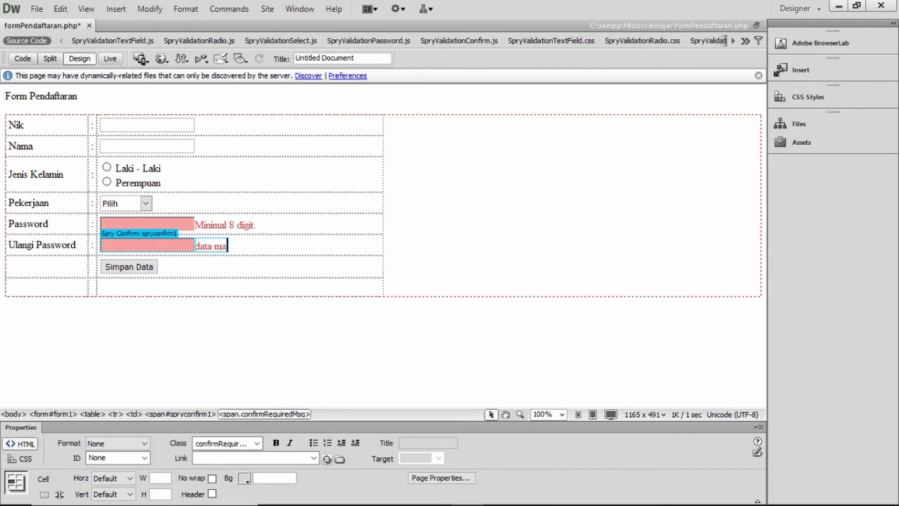
type("sih kosong.")
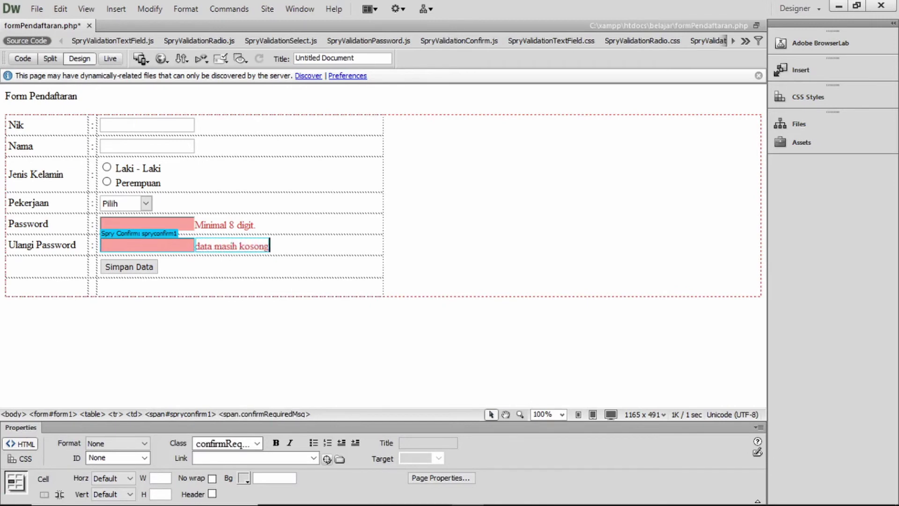
left_click(180, 233)
left_click(346, 445)
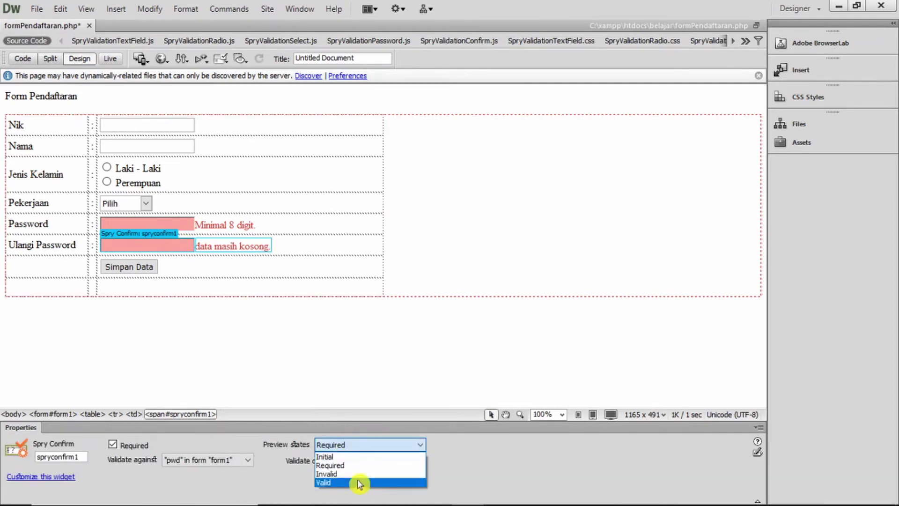
left_click(355, 475)
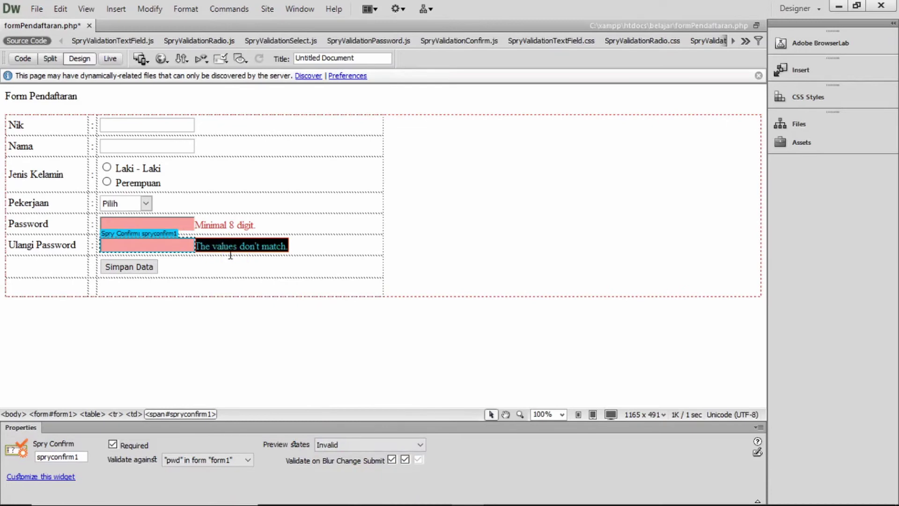
left_click(234, 254)
left_click(226, 244)
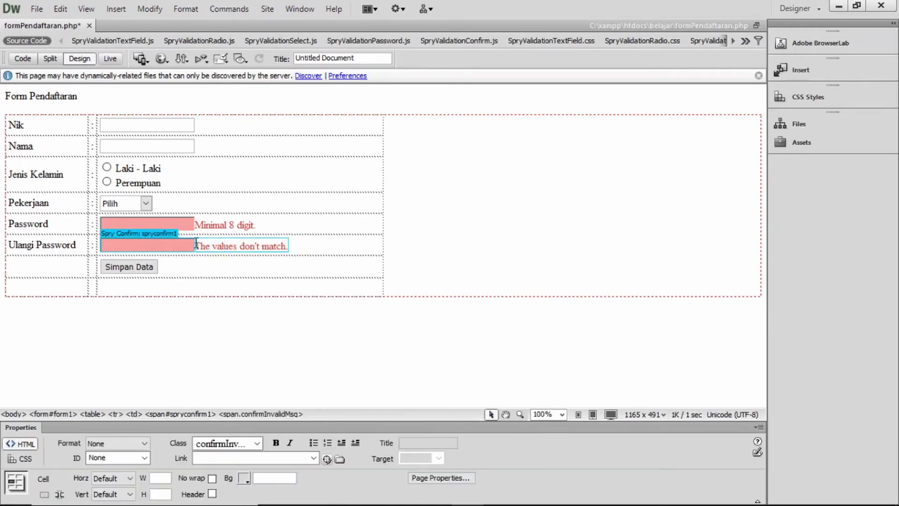
left_click_drag(196, 245, 293, 245)
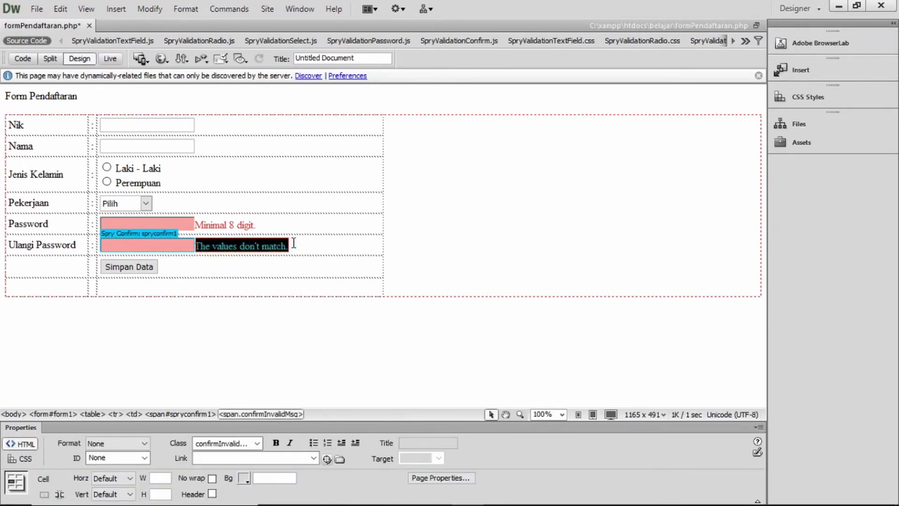
type("Pass")
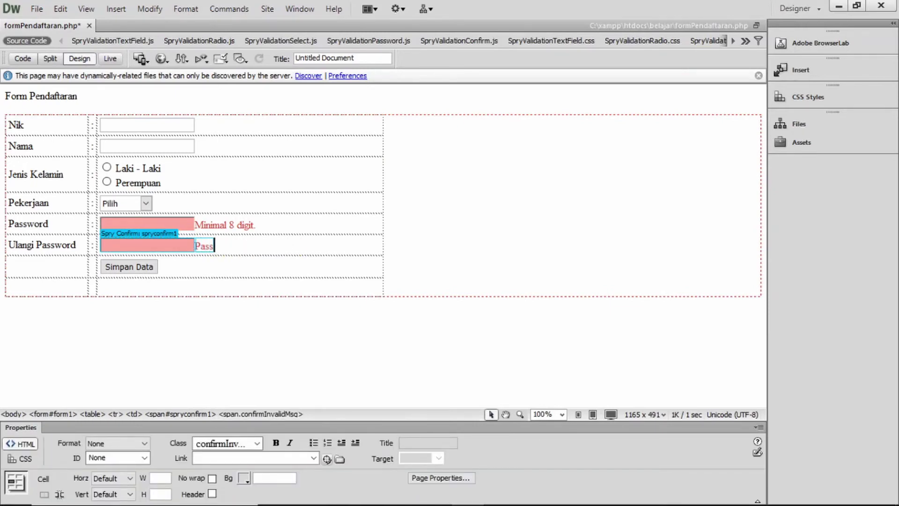
type("word tidak cocok")
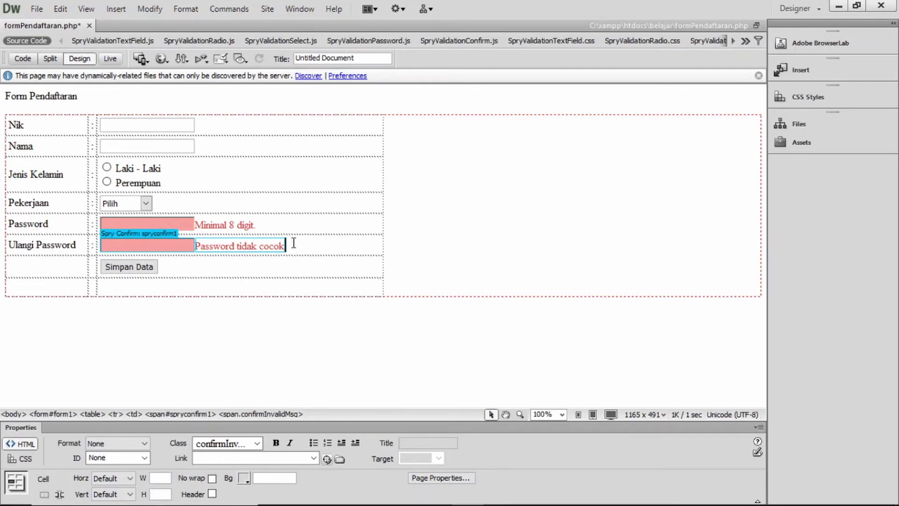
type(".")
Save formPendaftaran.php, accept the copied dependent files, and switch to Live view
key("ctrl+s")
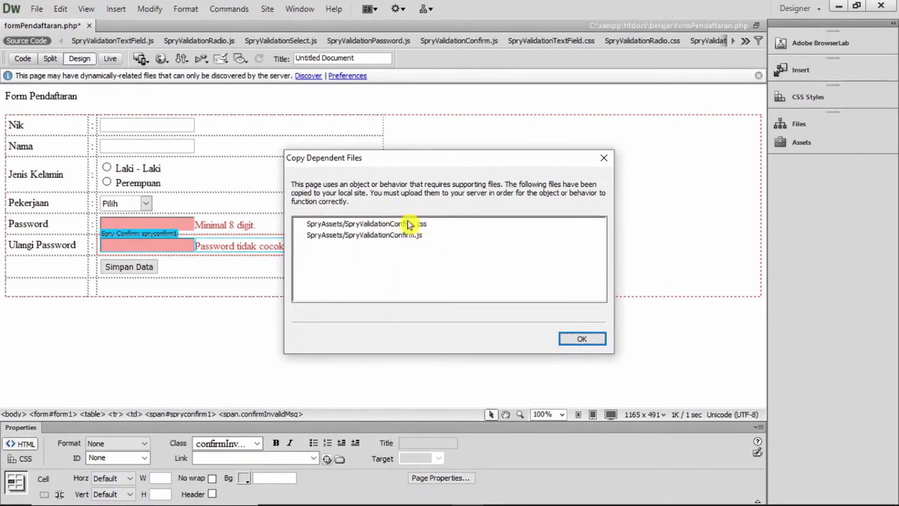
left_click(584, 338)
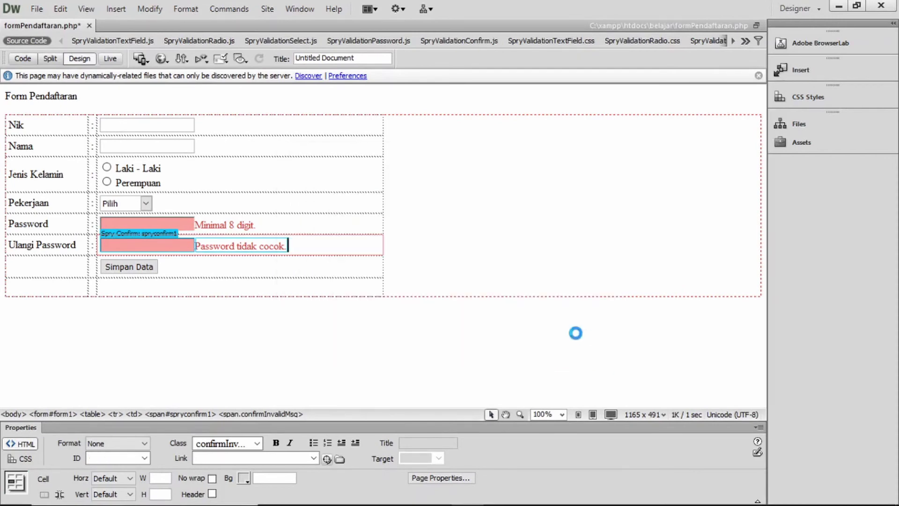
left_click(250, 263)
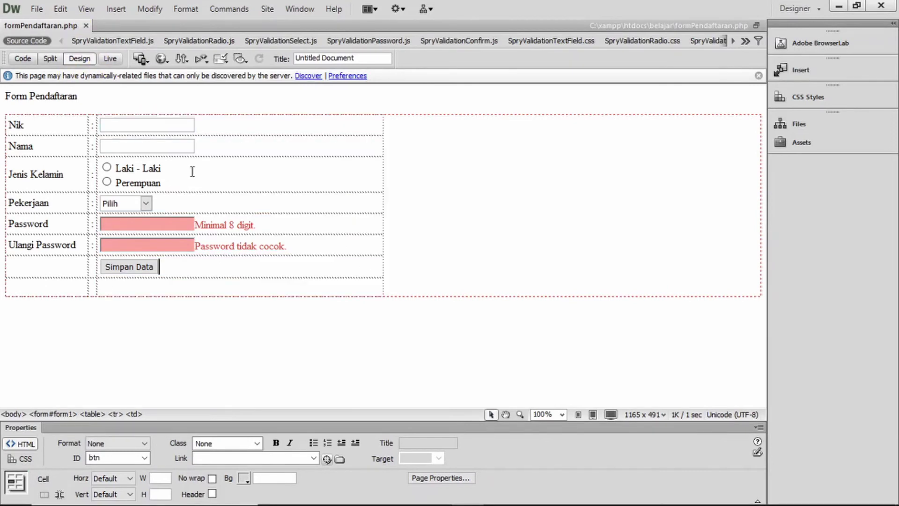
left_click(110, 58)
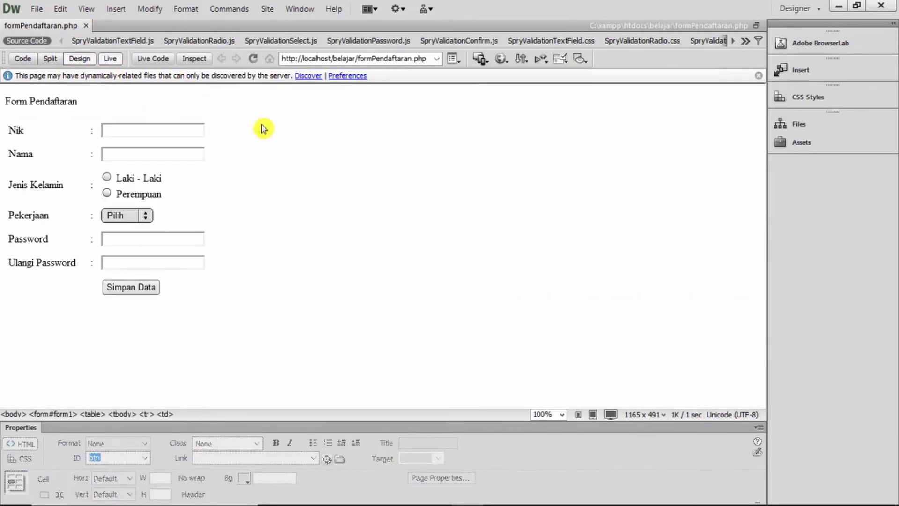
Bring up the On-Screen Keyboard and submit the empty form with Simpan Data
key("ctrl+super+o")
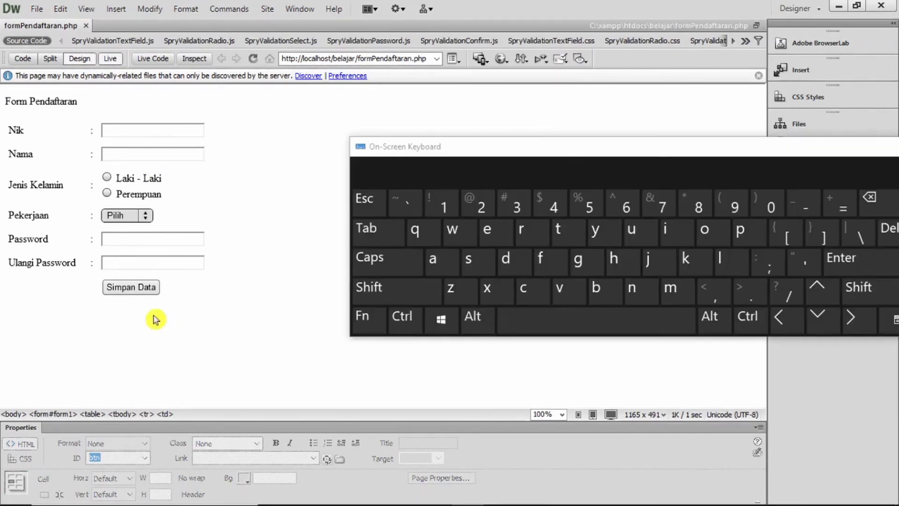
left_click(135, 290)
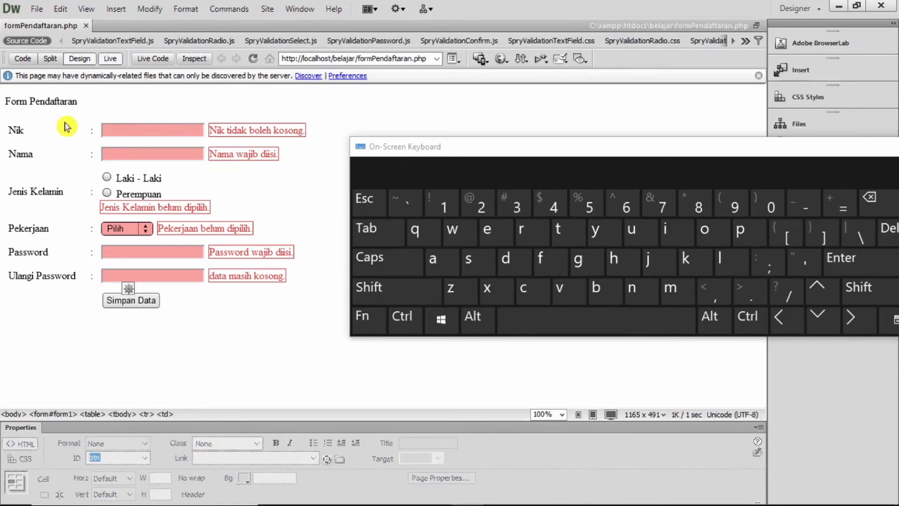
Enter a 16-digit number into Nik, then move to the Nama field so Nik turns green
left_click(112, 130)
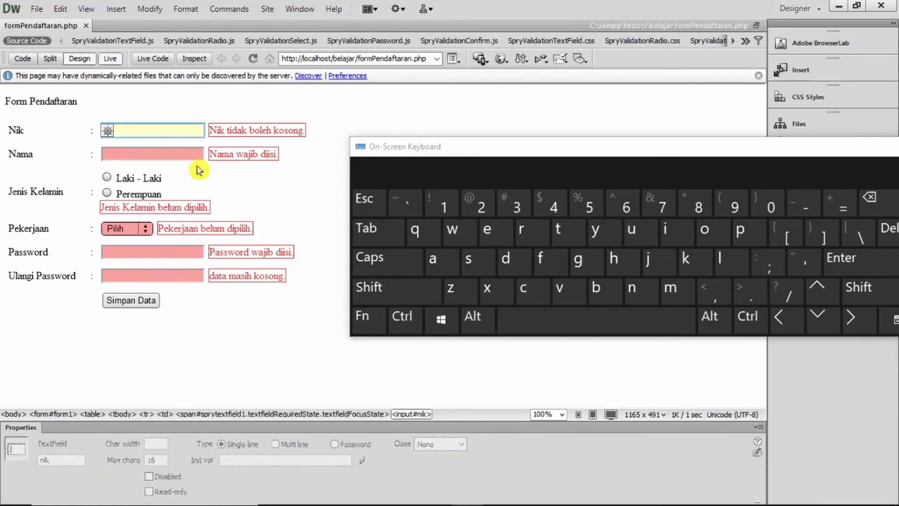
left_click(433, 258)
left_click(484, 271)
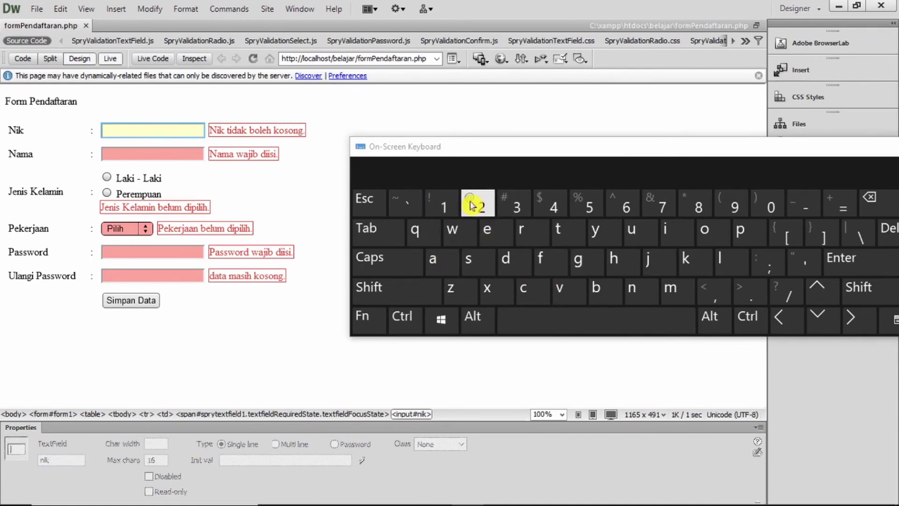
left_click(443, 215)
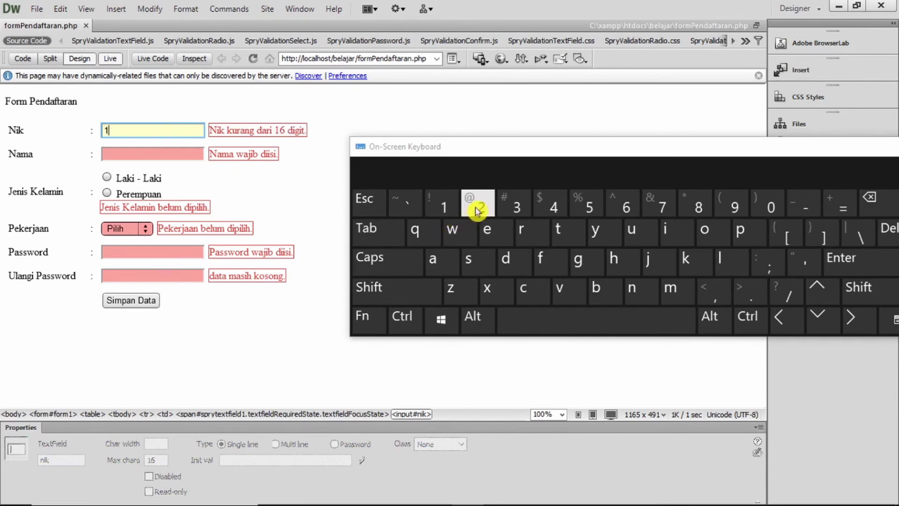
left_click(475, 208)
left_click(153, 128)
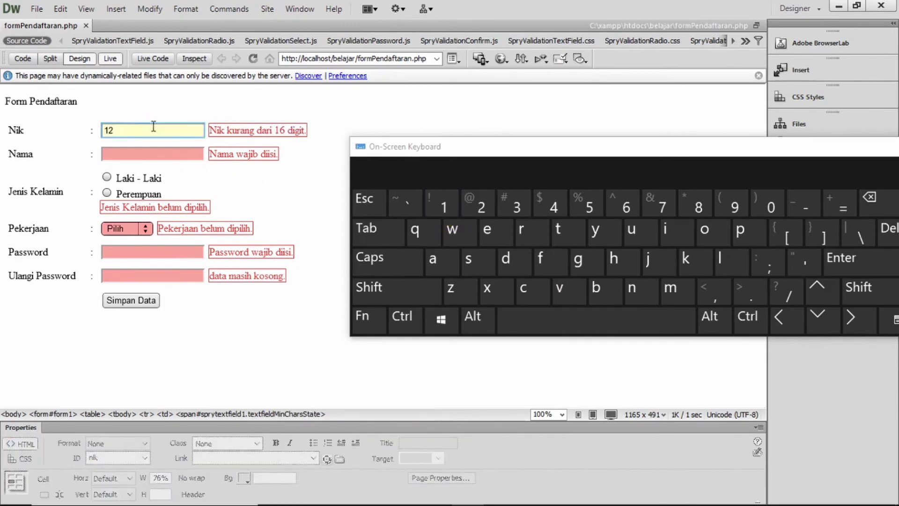
type("231123")
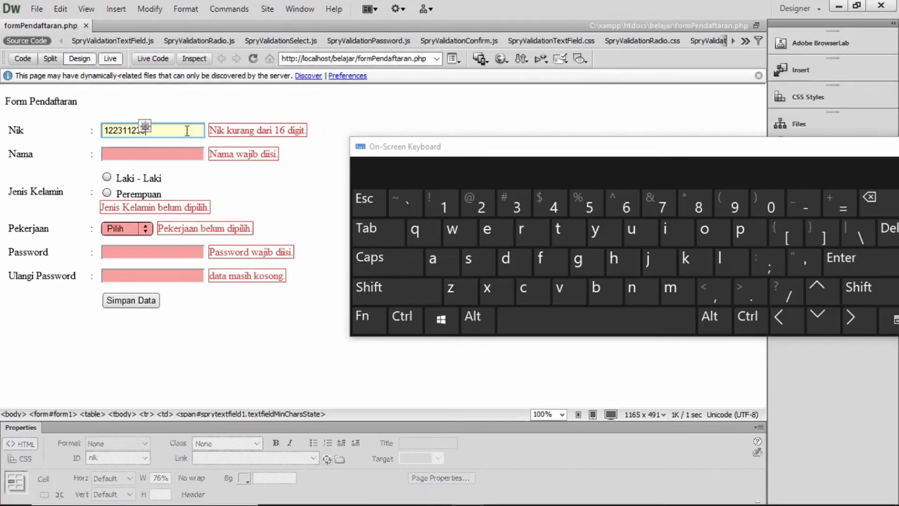
type("122311233123123")
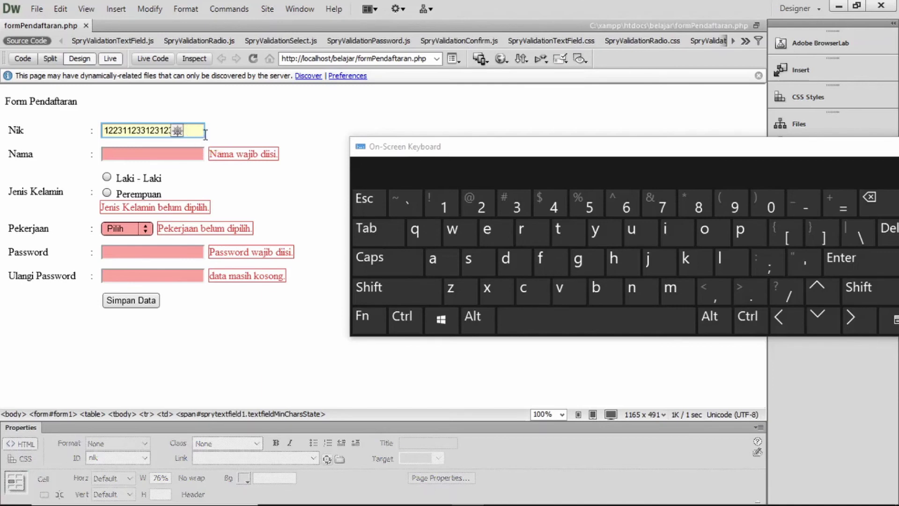
type("1")
left_click(127, 130)
left_click(470, 206)
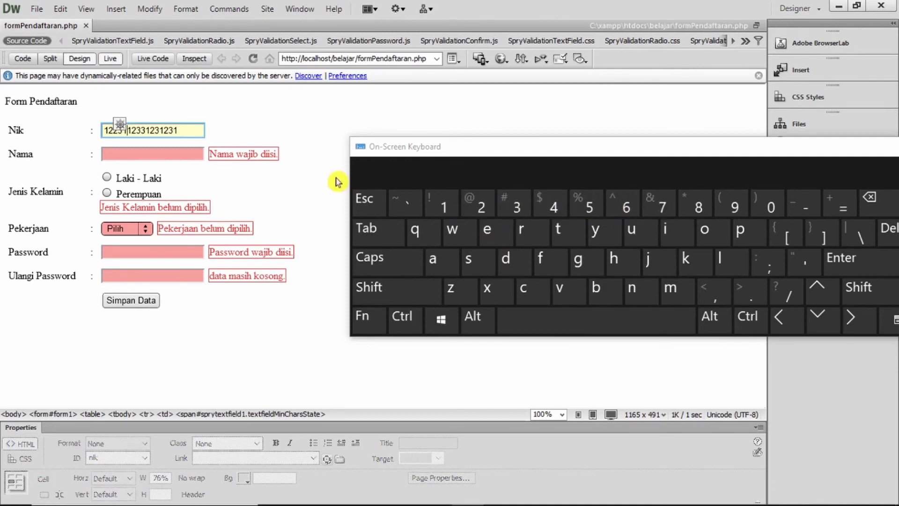
left_click(140, 154)
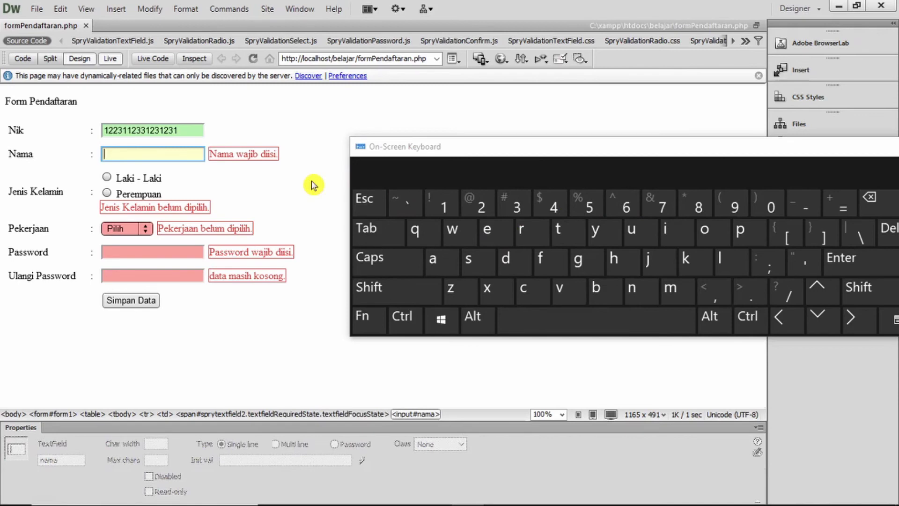
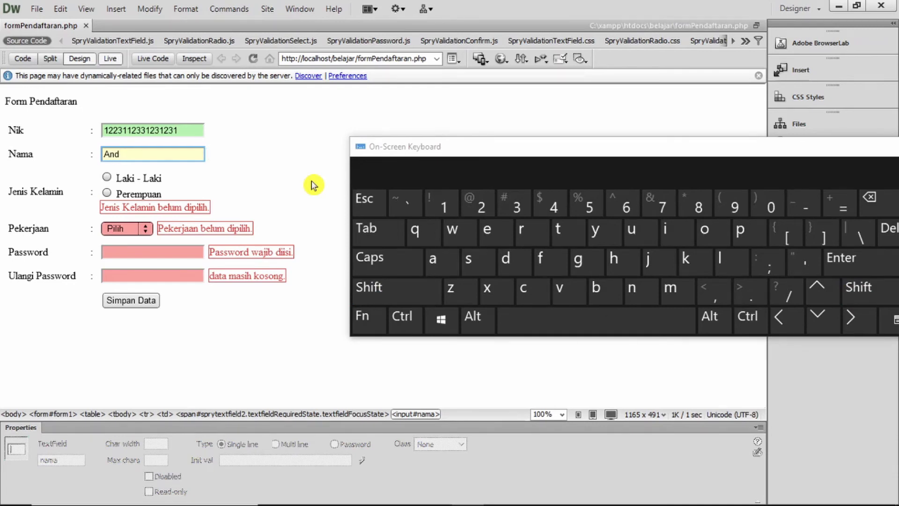
Select Laki - Laki as the gender and Swasta as the Pekerjaan
left_click(150, 181)
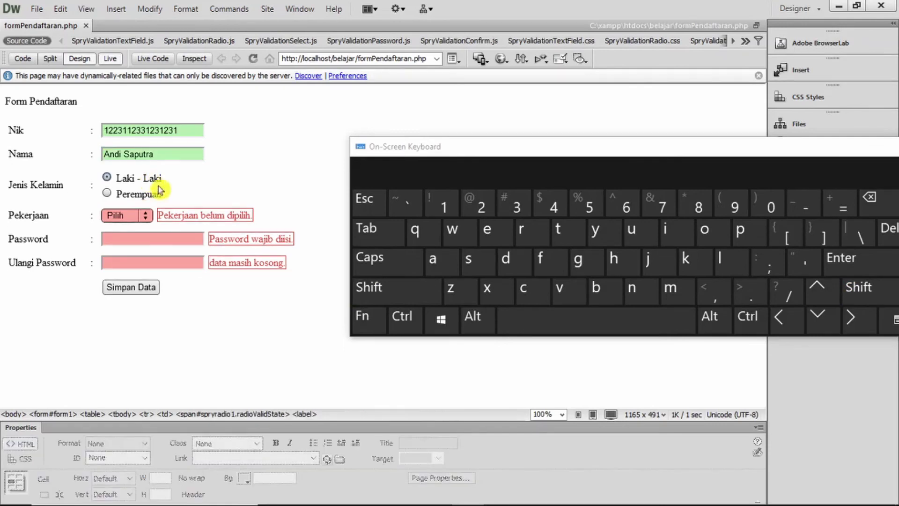
left_click(149, 217)
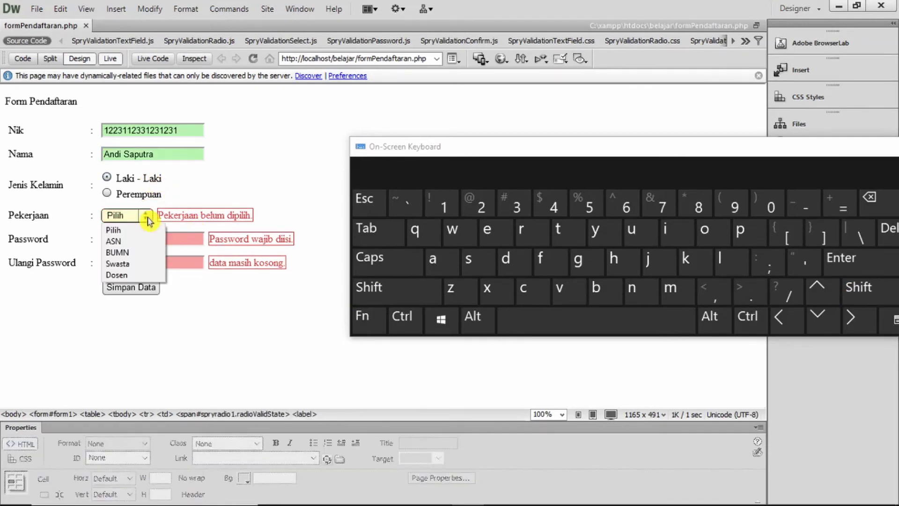
left_click(150, 264)
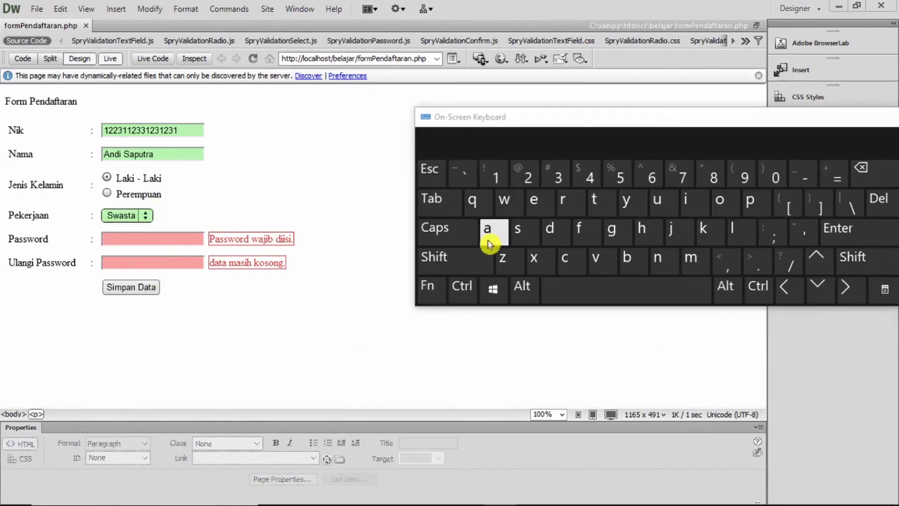
Type eight lowercase letters into the Password field with the On-Screen Keyboard
left_click(185, 233)
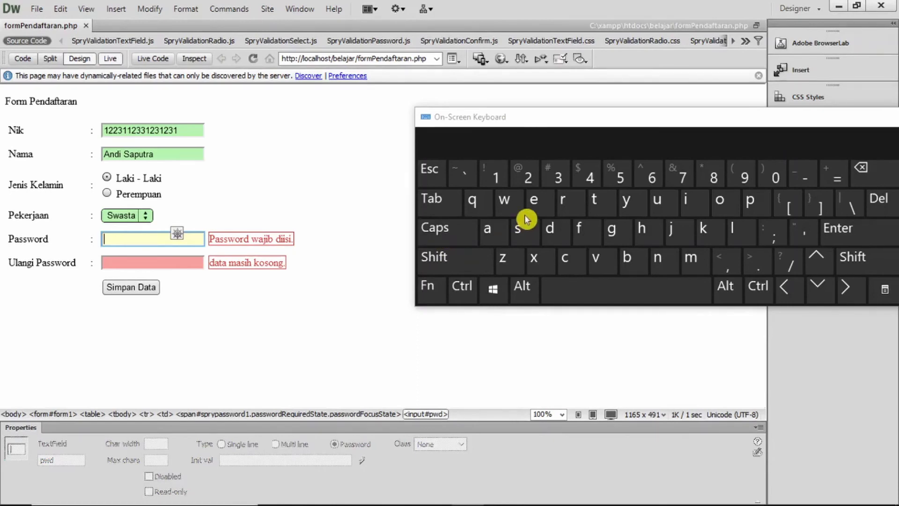
left_click(482, 204)
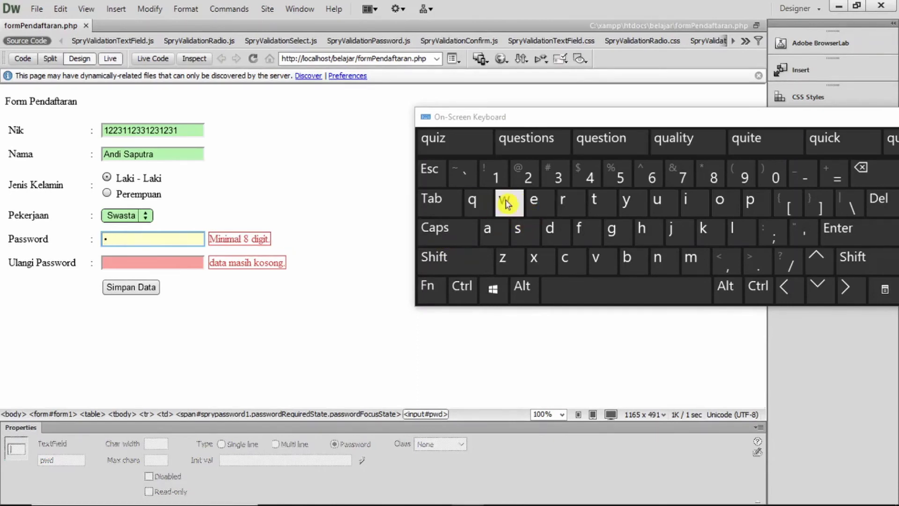
left_click(506, 202)
left_click(533, 201)
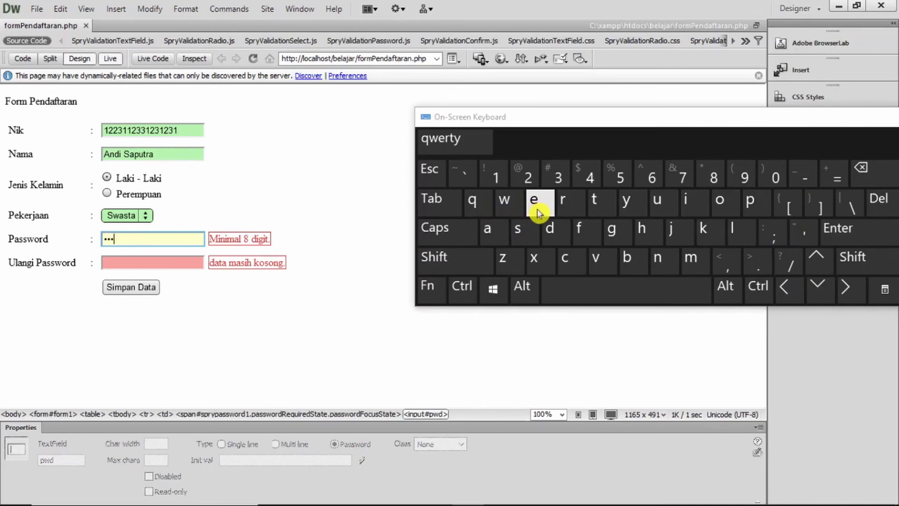
left_click(572, 205)
left_click(608, 210)
left_click(628, 206)
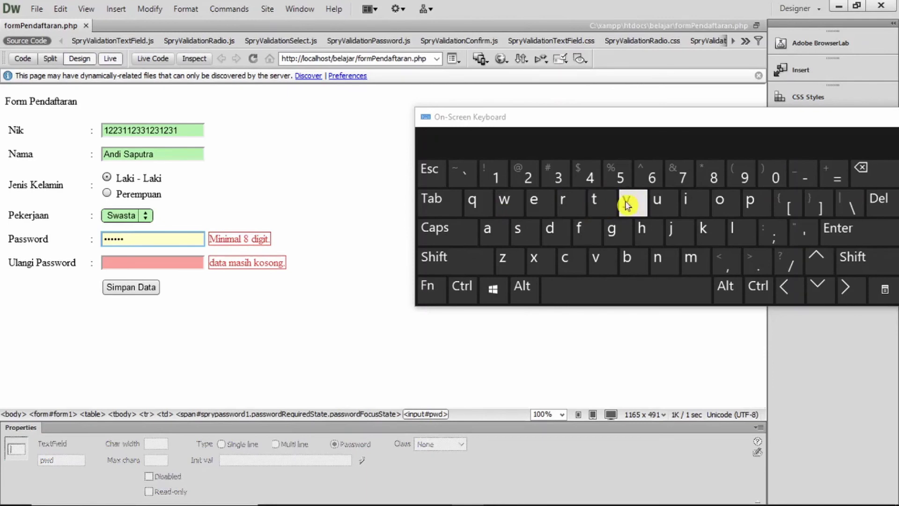
left_click(658, 202)
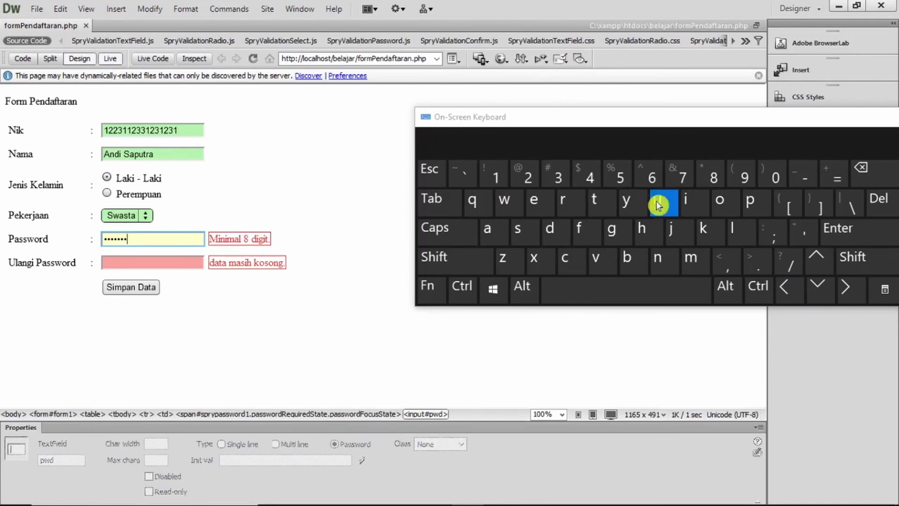
left_click(692, 202)
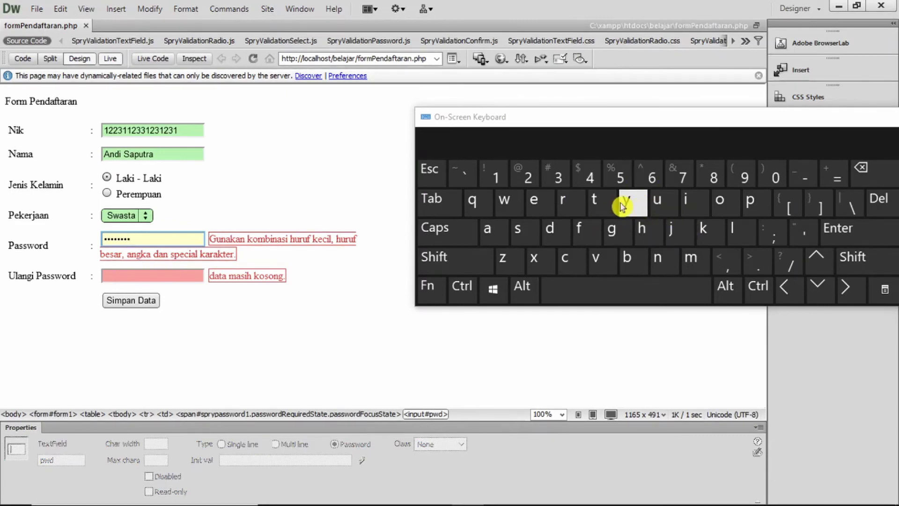
Add an uppercase letter, an underscore and a digit so the password passes validation
left_click(461, 238)
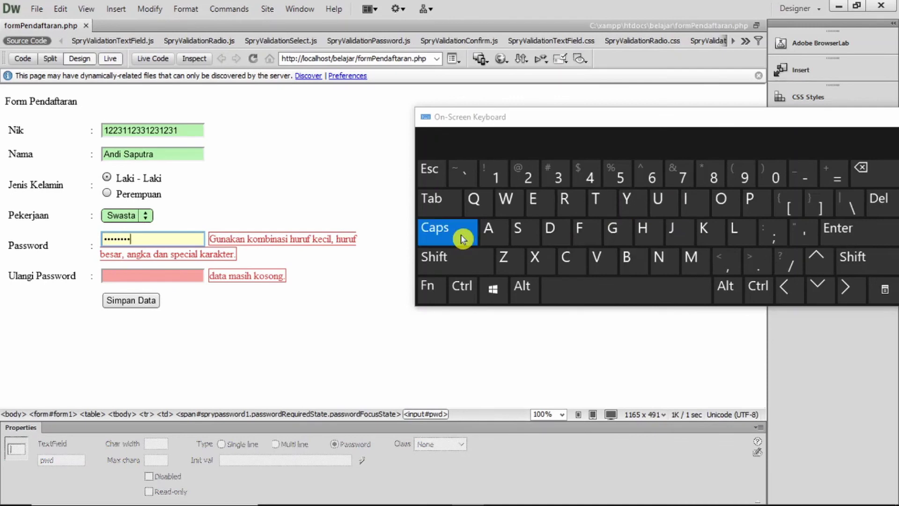
left_click(496, 233)
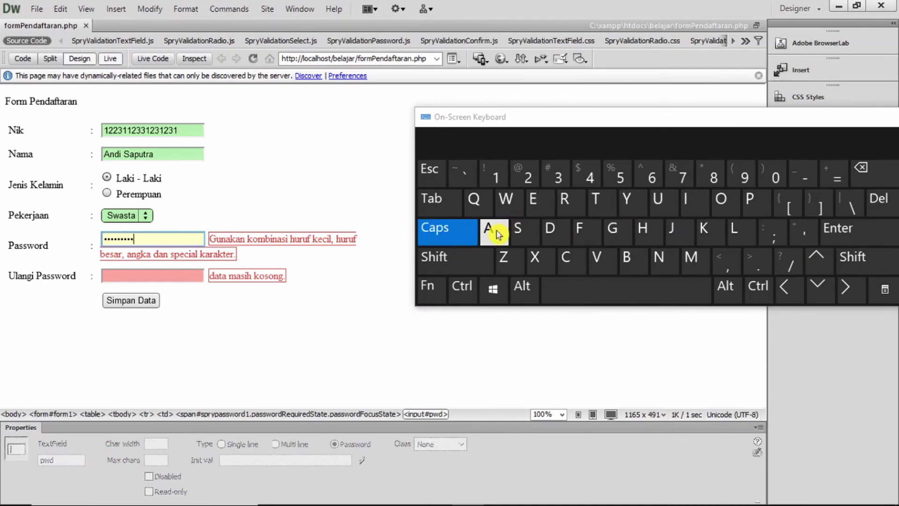
left_click(462, 237)
left_click(466, 262)
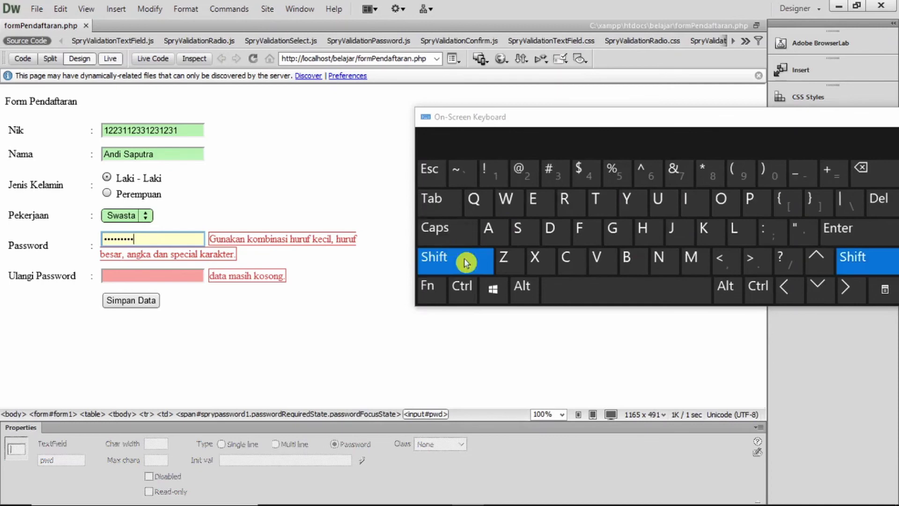
left_click(795, 177)
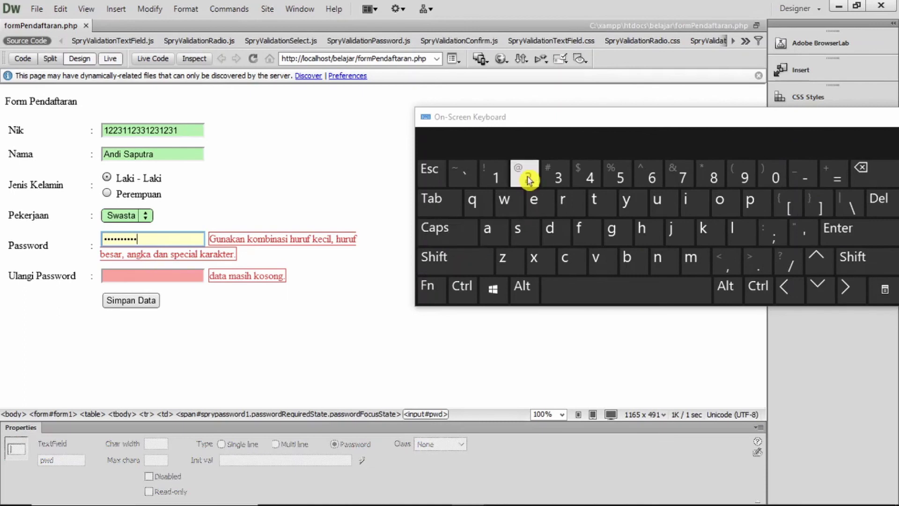
left_click(496, 175)
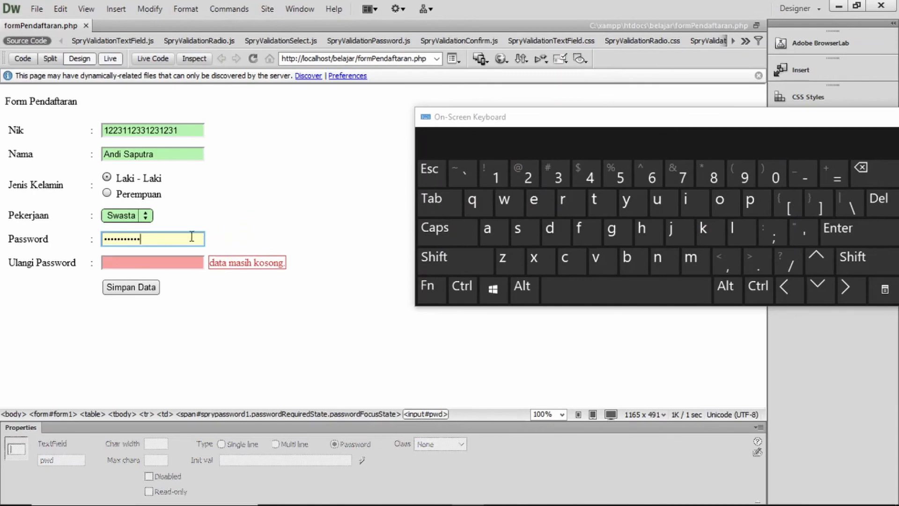
Retype the password's eight lowercase letters in the Ulangi Password field
left_click(130, 264)
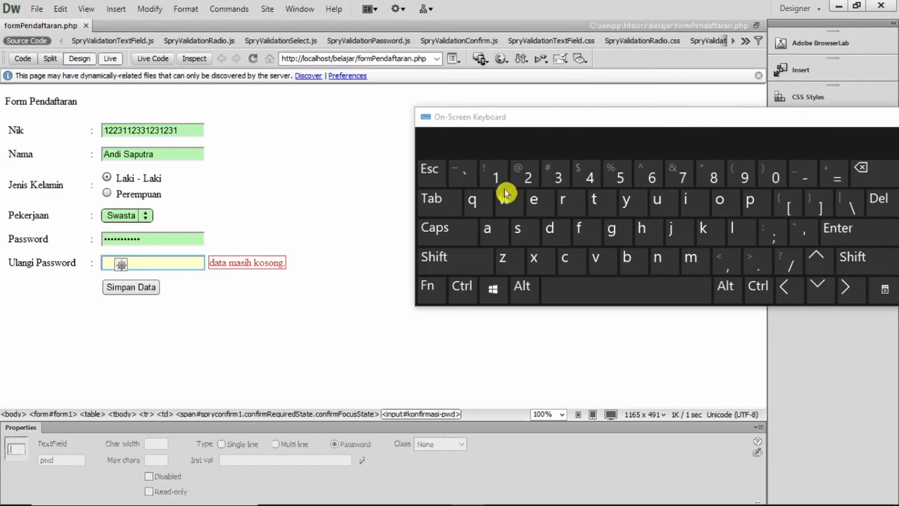
left_click(483, 204)
left_click(505, 201)
left_click(536, 201)
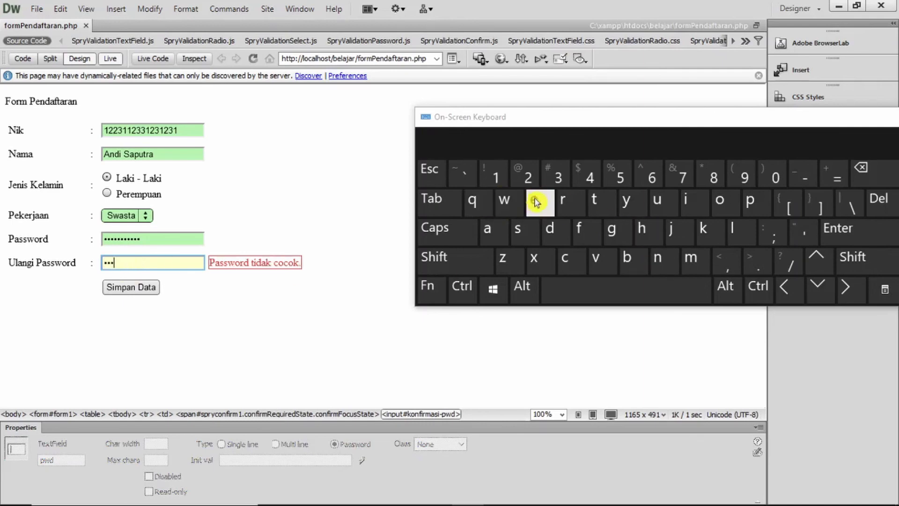
left_click(569, 206)
left_click(596, 201)
left_click(628, 202)
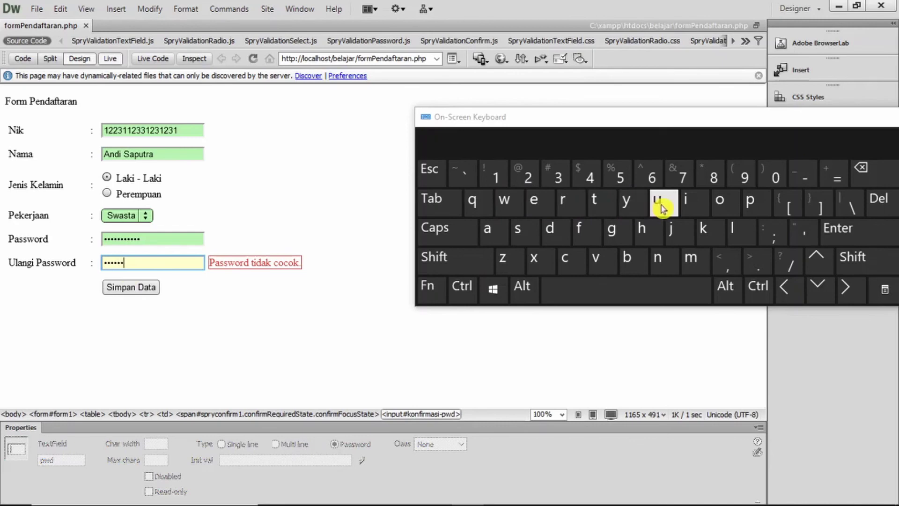
left_click(662, 208)
left_click(683, 202)
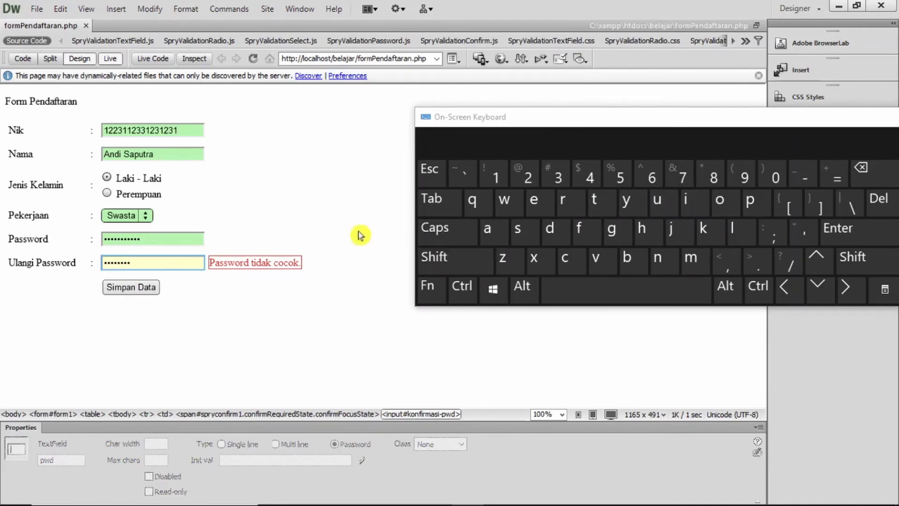
Finish the confirmation with the capital, underscore and final digit so both passwords match
left_click(450, 230)
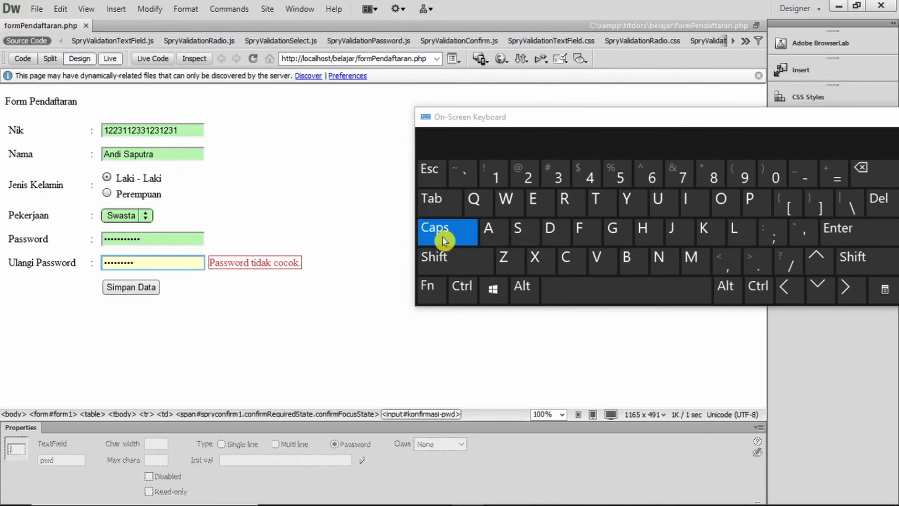
left_click(447, 257)
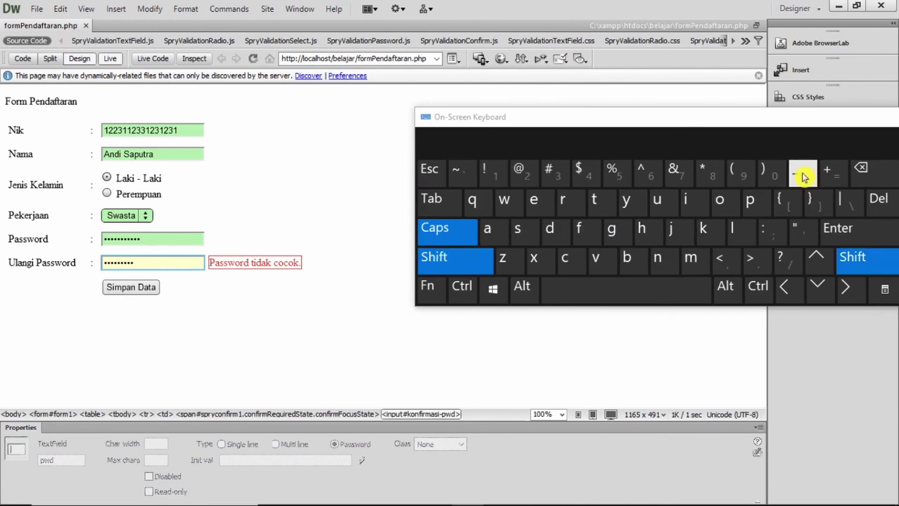
left_click(802, 177)
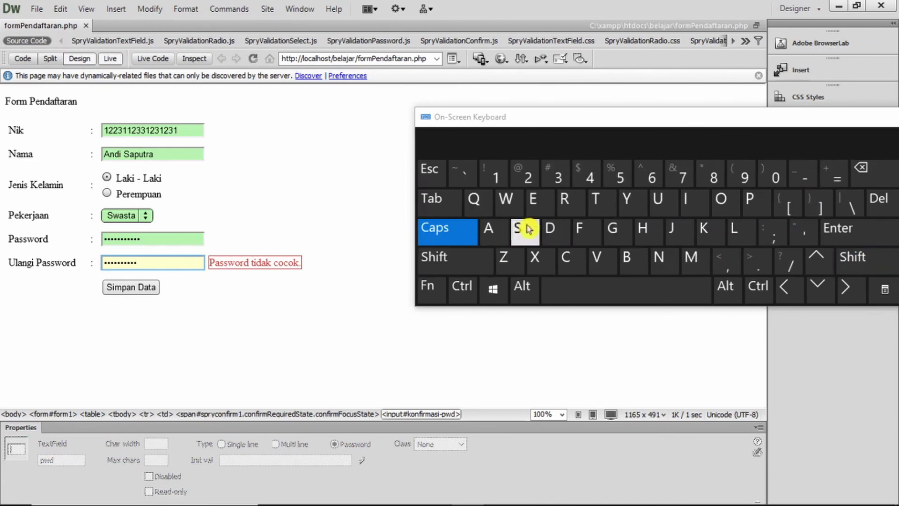
left_click(494, 174)
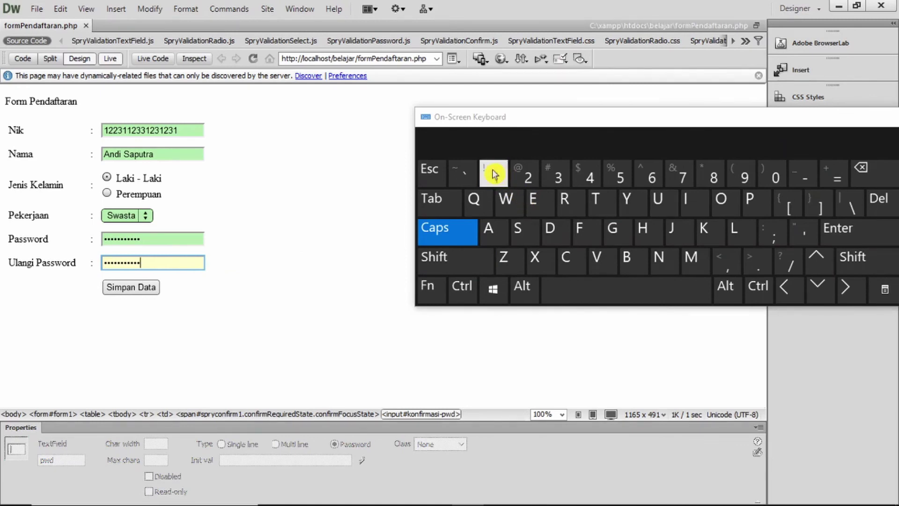